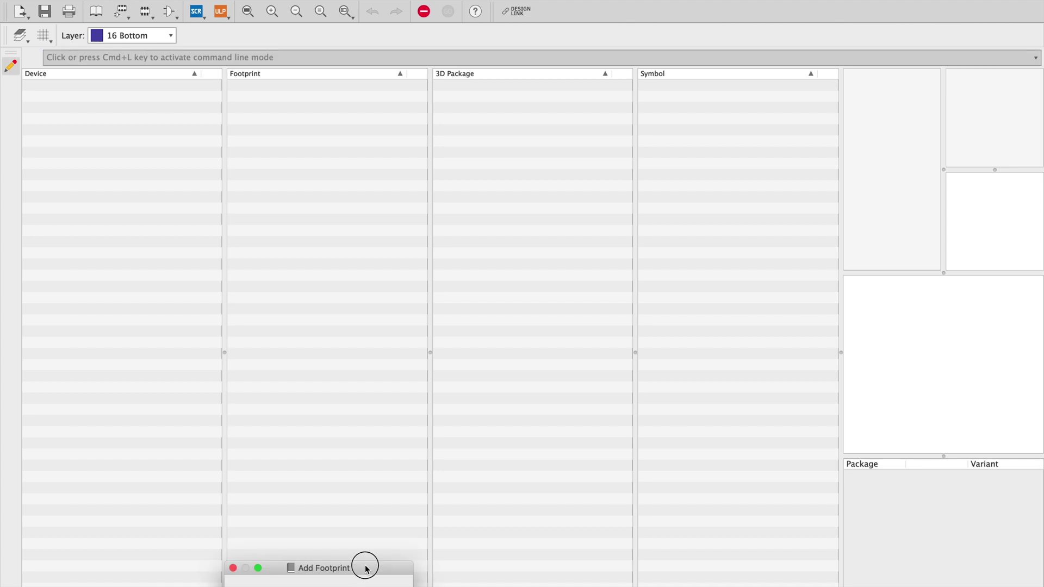
# Name the new footprint M3-HOLE and confirm its creation.
pyautogui.moveTo(366, 567); pyautogui.dragTo(394, 358)
pyautogui.write('M3')
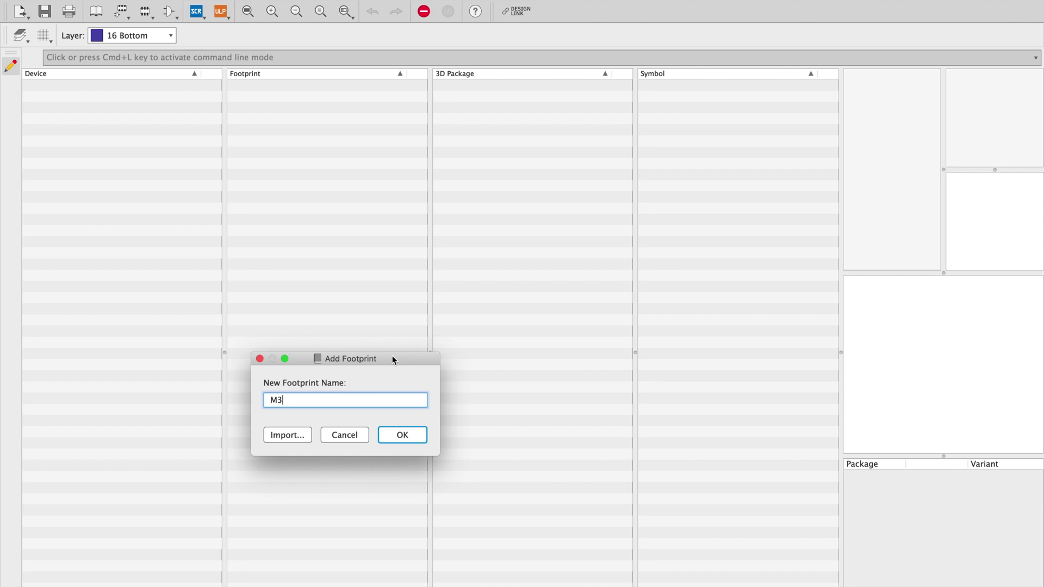
pyautogui.write('x0.5')
pyautogui.press('BackSpace')
pyautogui.press('BackSpace')
pyautogui.press('BackSpace')
pyautogui.press('BackSpace')
pyautogui.write('-HOLE')
pyautogui.click(413, 435)
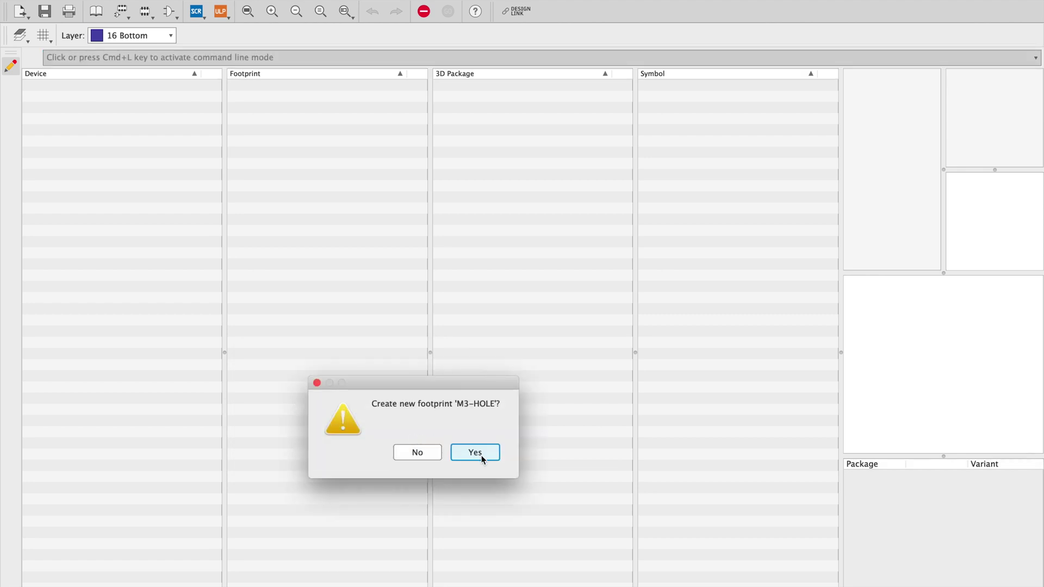
pyautogui.click(480, 454)
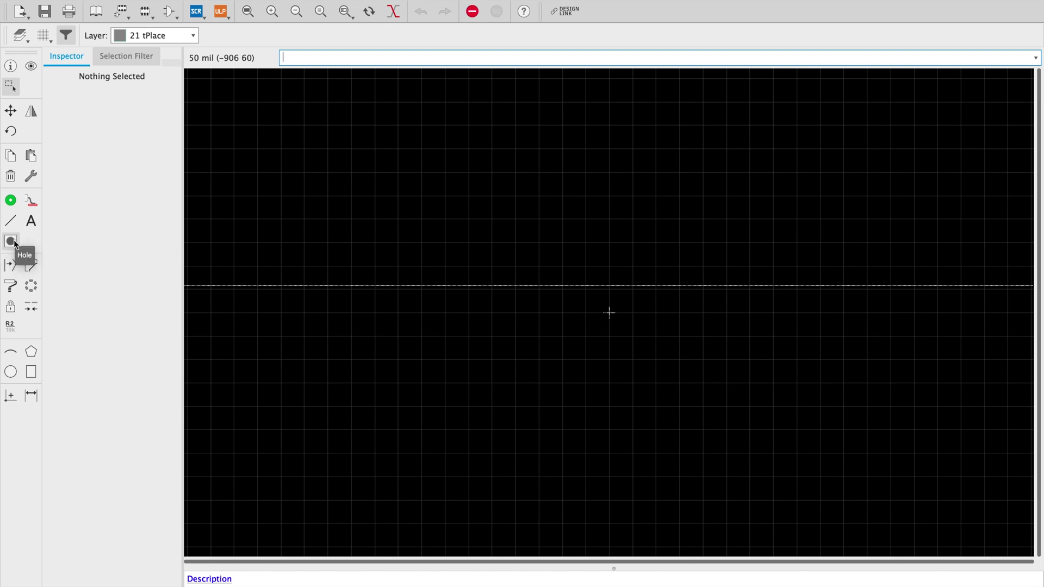
# Set the footprint grid size to 1 mm in millimetres and zoom in on the origin.
pyautogui.click(44, 35)
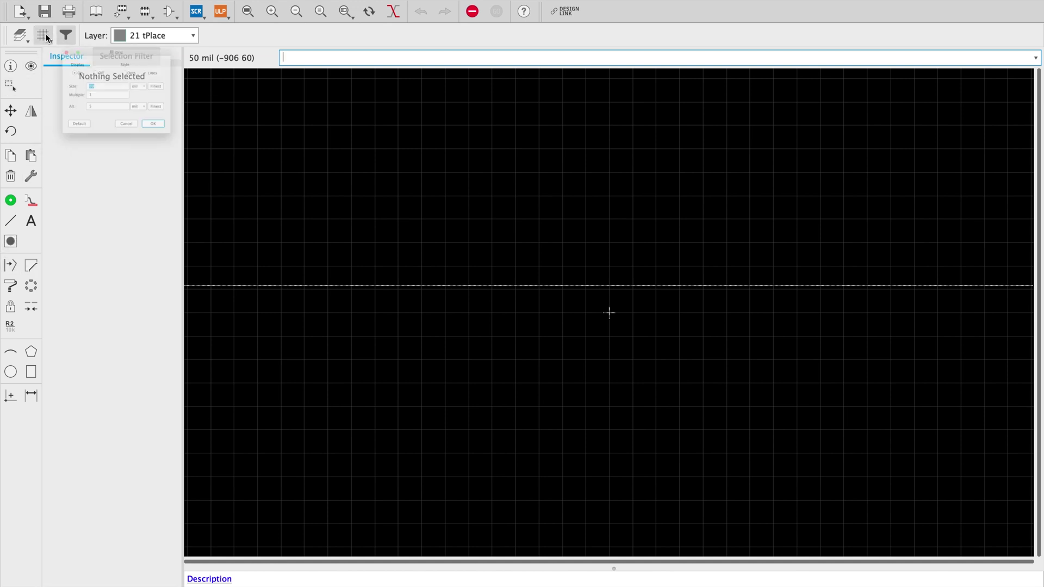
pyautogui.click(95, 97)
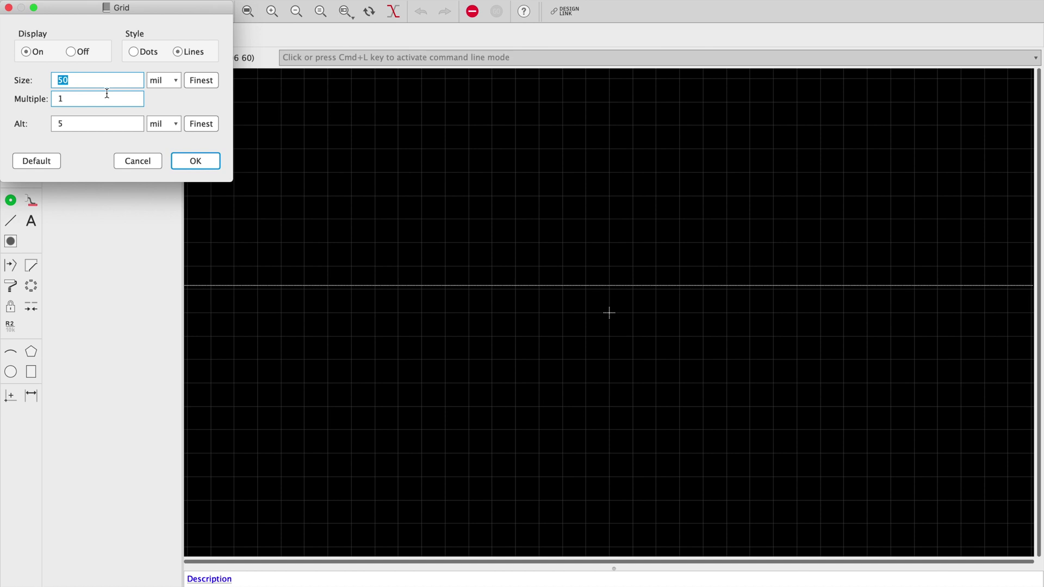
pyautogui.write('1')
pyautogui.click(164, 80)
pyautogui.click(165, 63)
pyautogui.doubleClick(121, 80)
pyautogui.write('1')
pyautogui.click(196, 166)
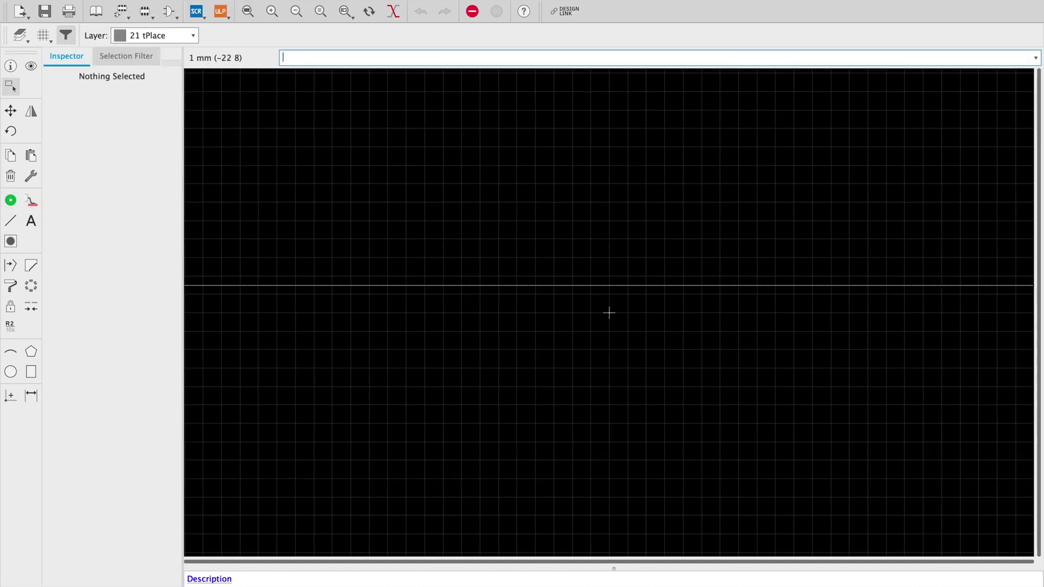
pyautogui.scroll(5, 609, 312)
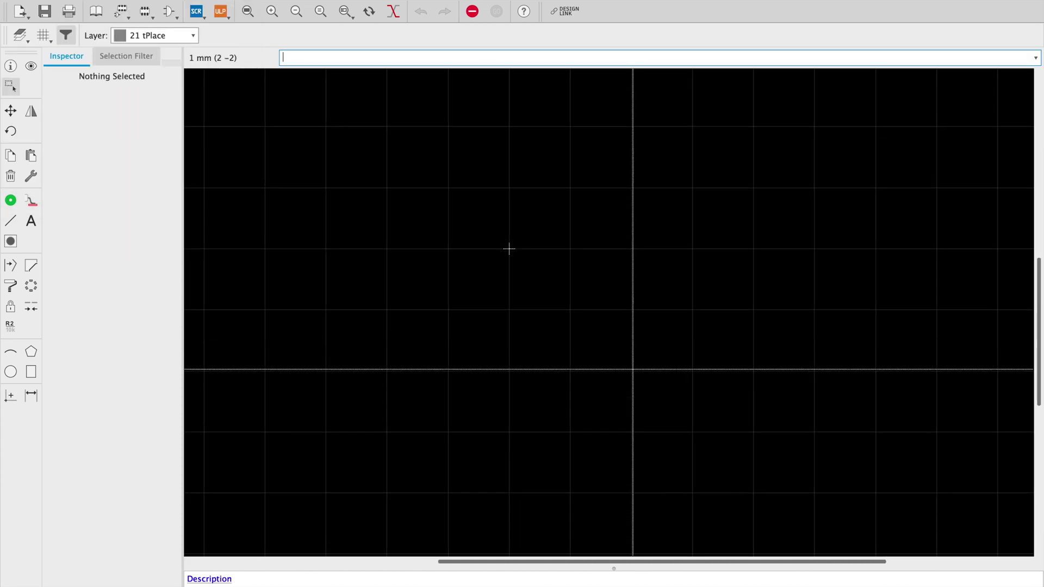
pyautogui.scroll(3, 509, 249)
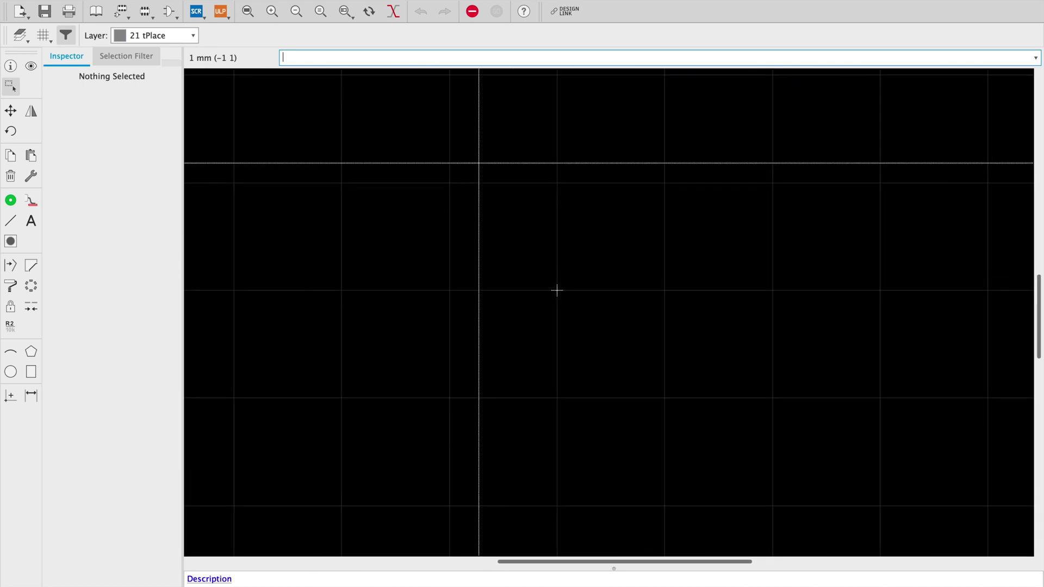
pyautogui.scroll(2, 478, 162)
pyautogui.hscroll(-3, 479, 162)
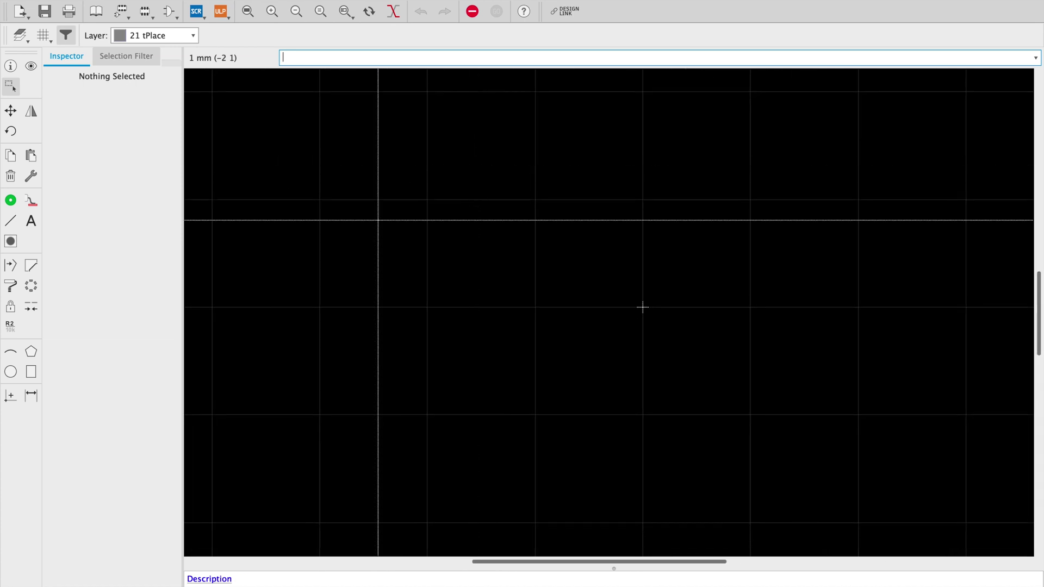
# Place a hole with a 3.2 mm drill diameter at the footprint origin.
pyautogui.click(11, 241)
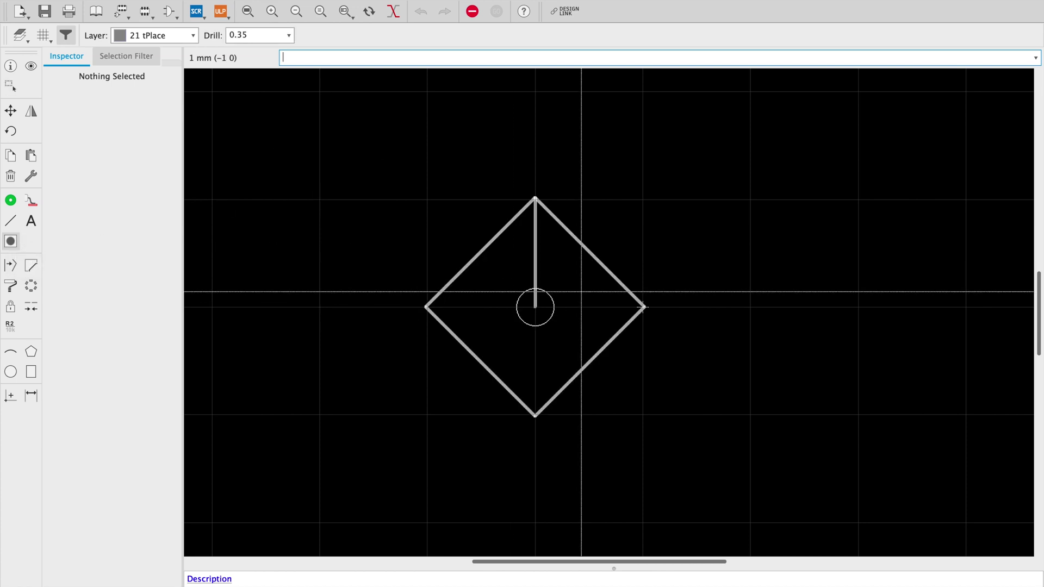
pyautogui.click(251, 33)
pyautogui.write('3.2')
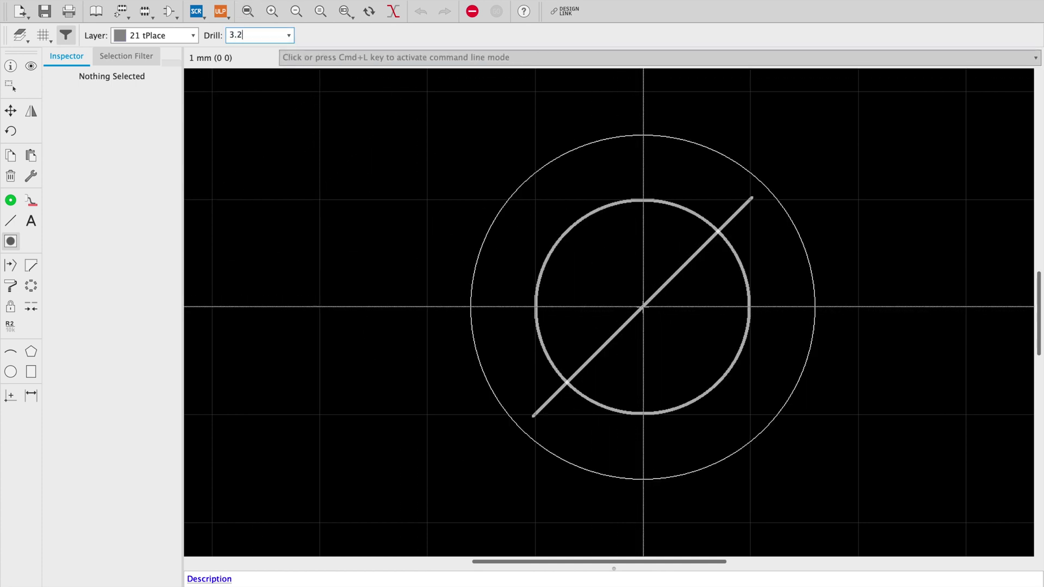
pyautogui.press('Return')
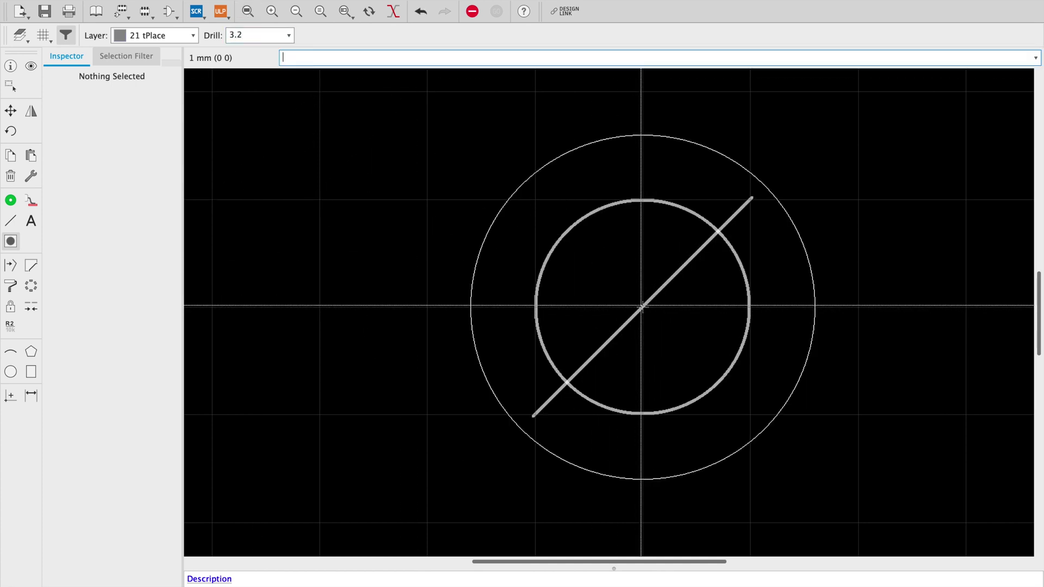
pyautogui.scroll(-4, 642, 306)
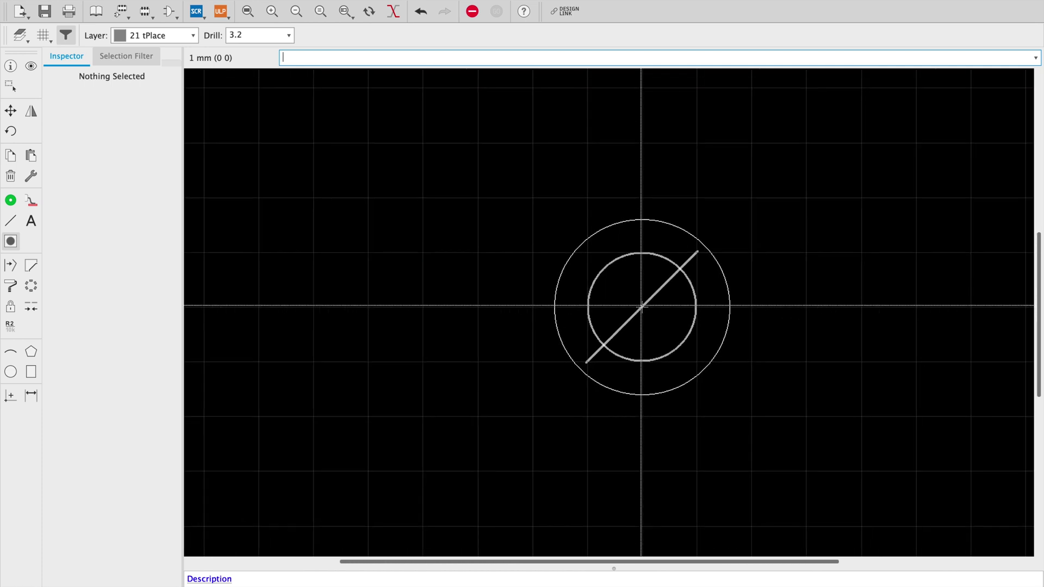
pyautogui.click(641, 306)
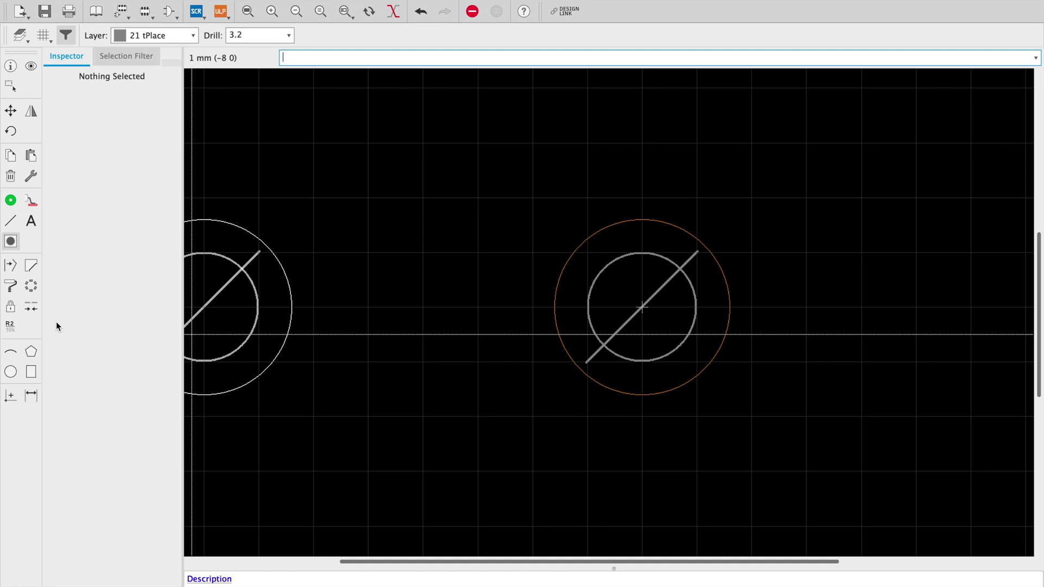
pyautogui.click(11, 373)
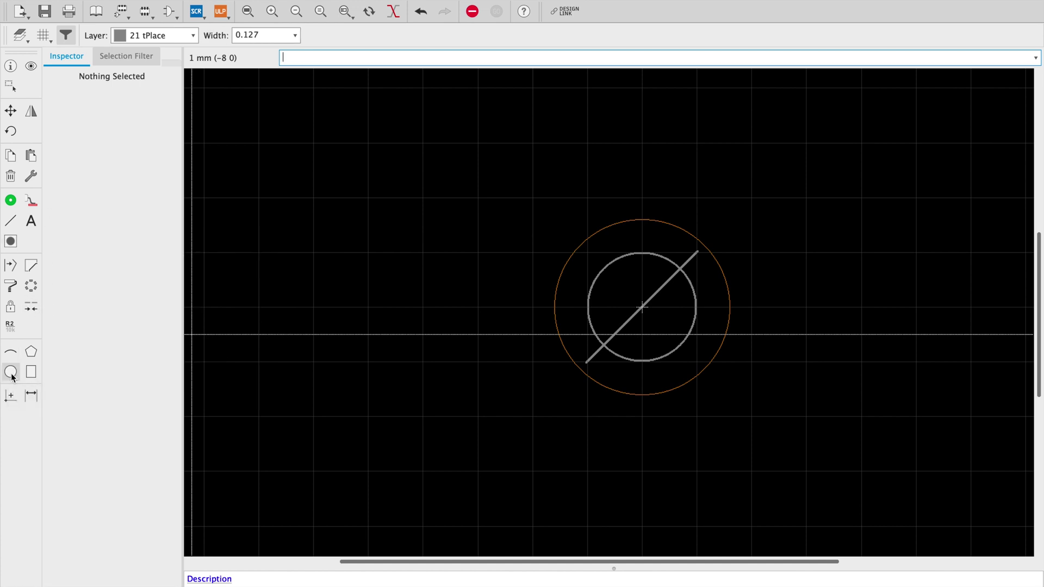
# Start a circle centred at the origin on layer 29 tStop with line width 0.
pyautogui.click(184, 36)
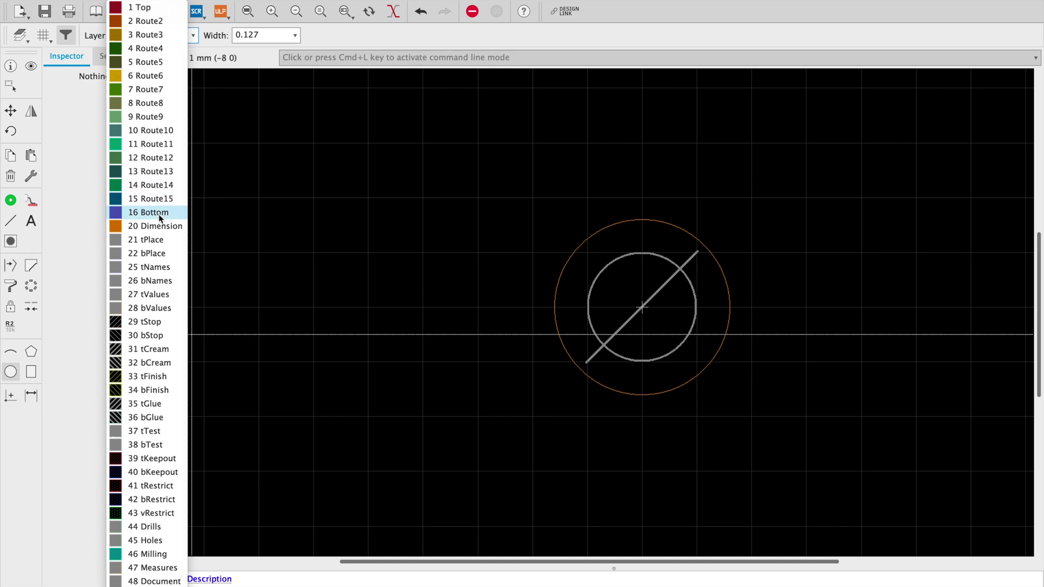
pyautogui.click(165, 324)
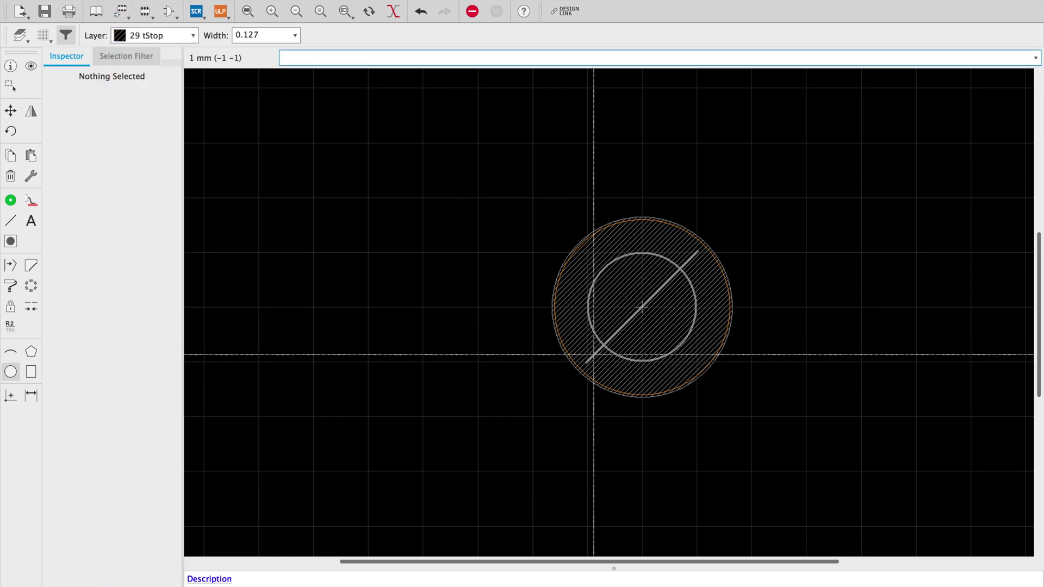
pyautogui.click(642, 307)
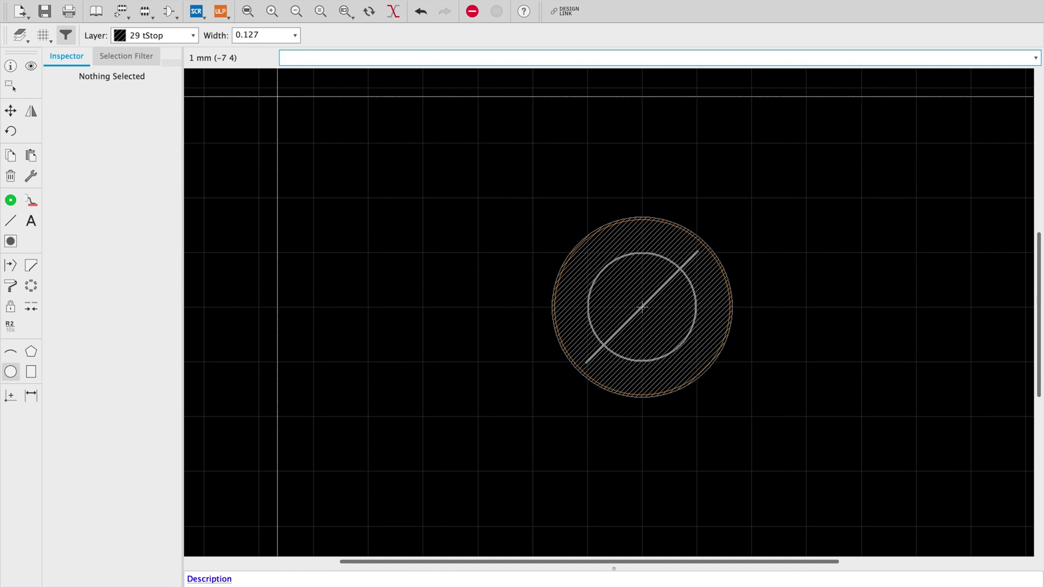
pyautogui.click(266, 37)
pyautogui.write('0')
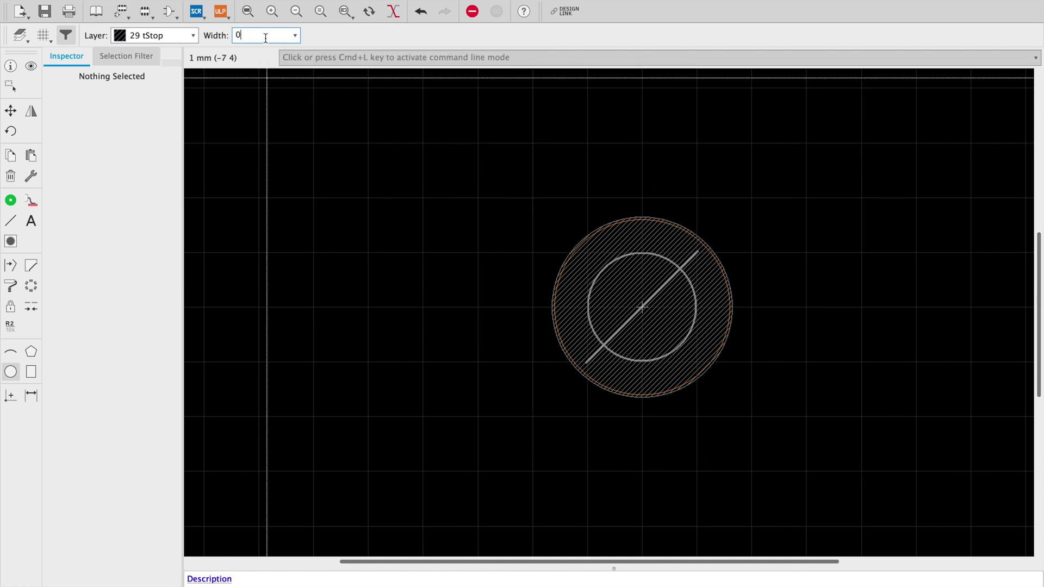
pyautogui.click(44, 35)
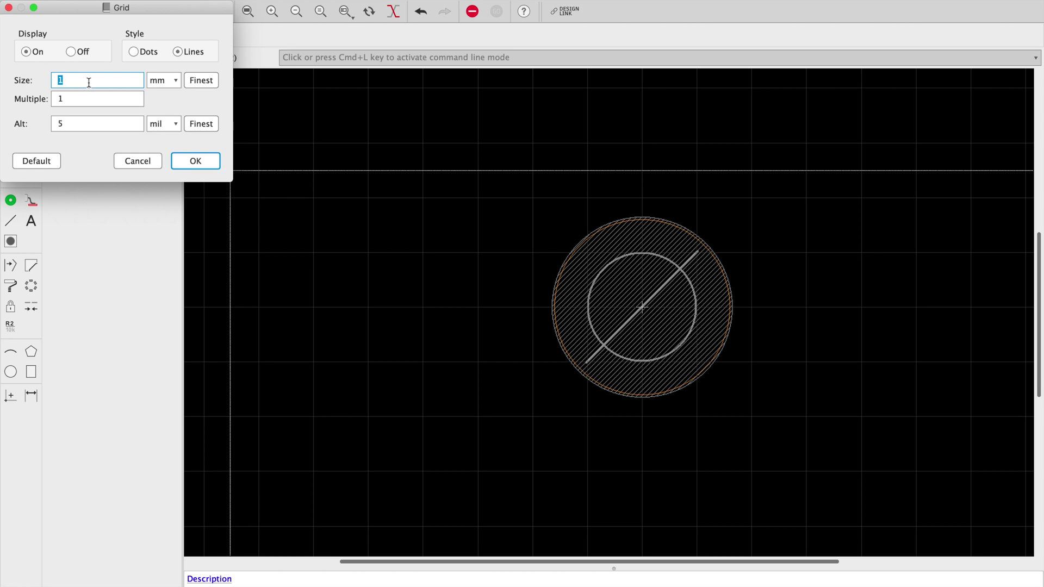
# Change the grid to 3 mm and centre the tStop circle on the origin.
pyautogui.write('3')
pyautogui.press('Return')
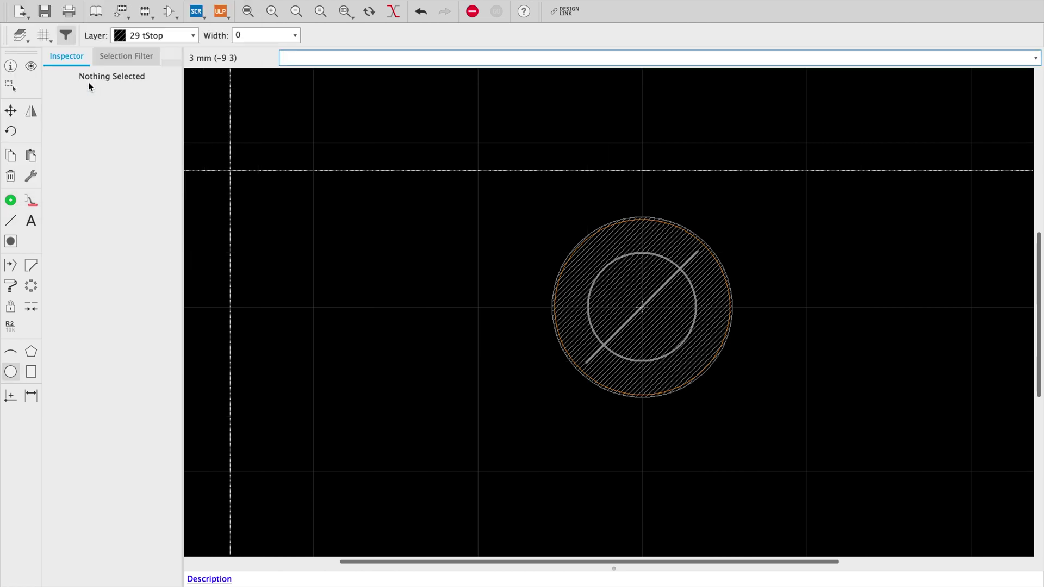
pyautogui.click(645, 308)
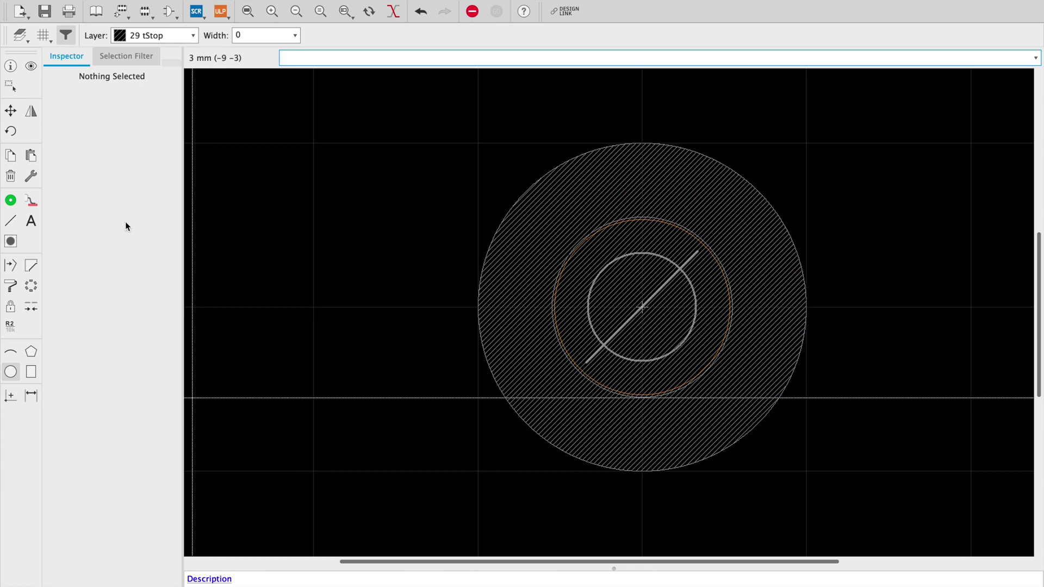
# Draw a matching solid 3 mm-radius circle around the hole on layer 30 bStop.
pyautogui.click(193, 37)
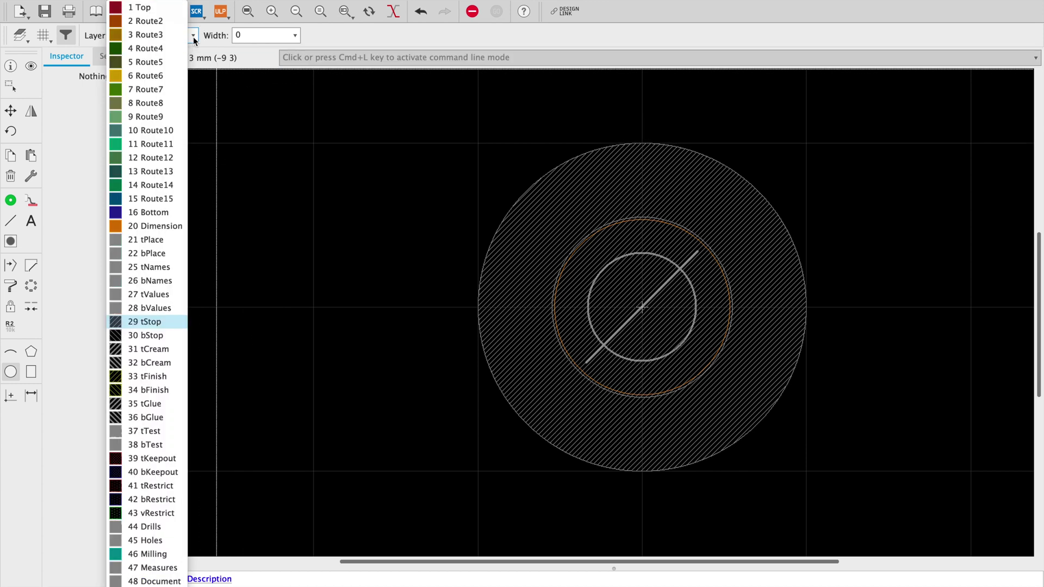
pyautogui.click(157, 334)
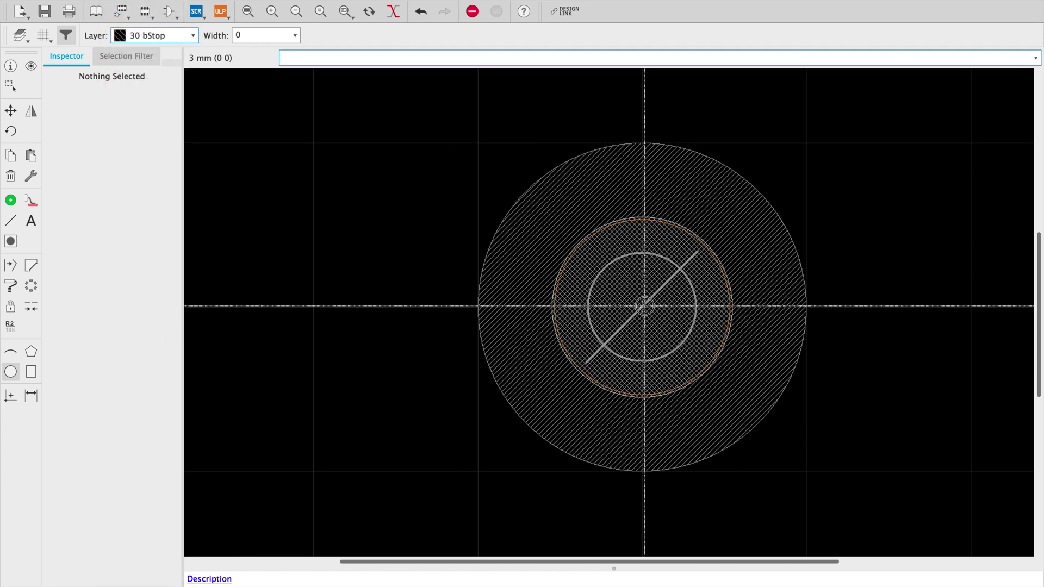
pyautogui.click(642, 307)
pyautogui.click(779, 349)
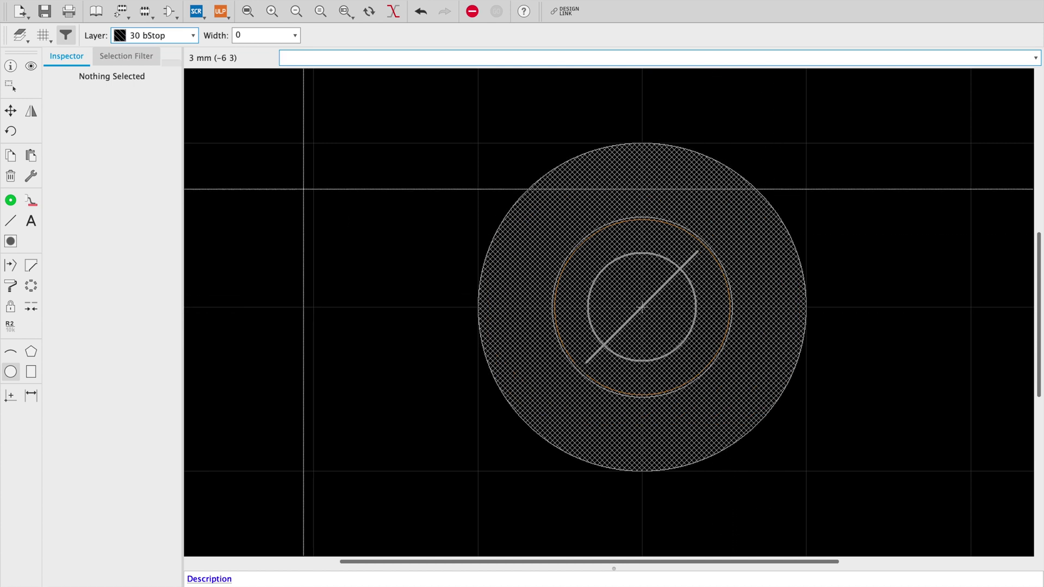
pyautogui.click(192, 35)
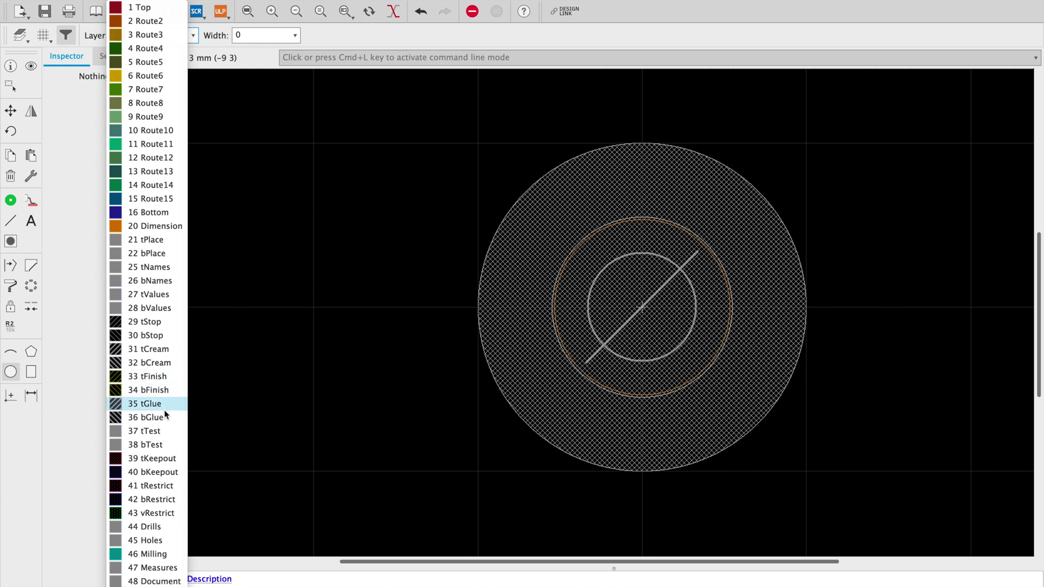
# Switch to layer 42 bRestrict and draw a restrict circle at the hole centre.
pyautogui.click(167, 462)
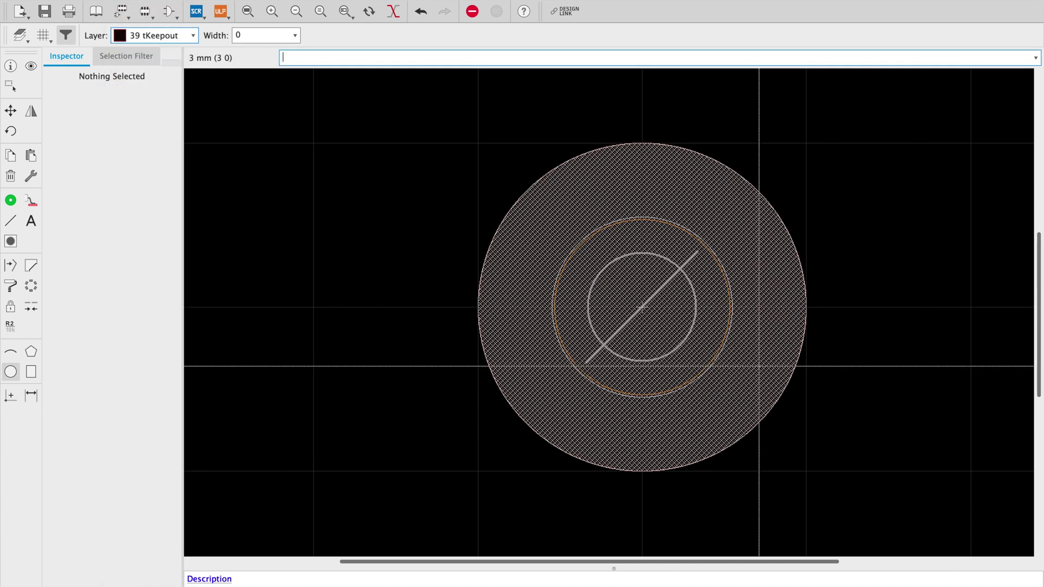
pyautogui.click(164, 35)
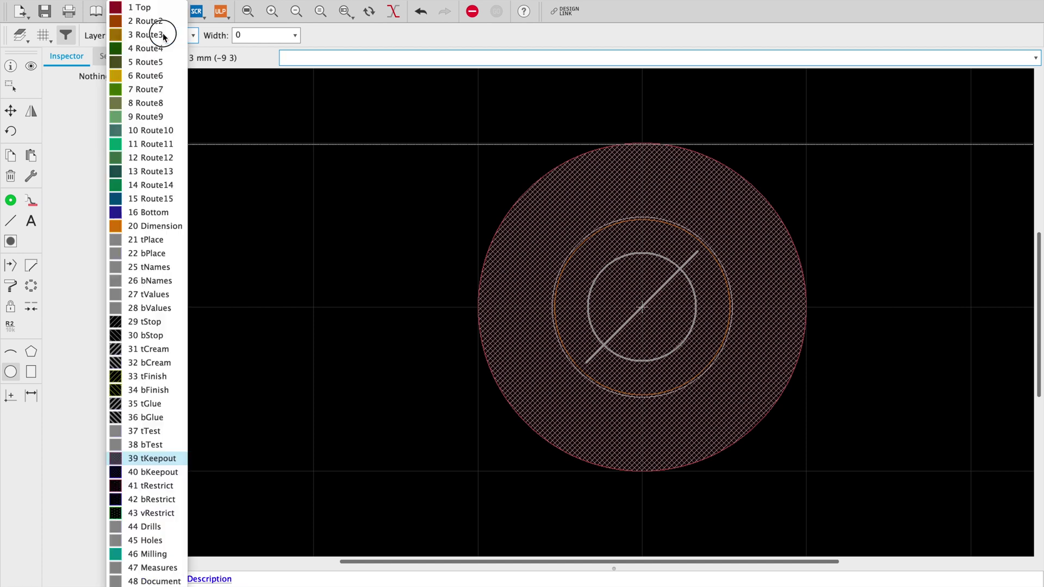
pyautogui.click(148, 472)
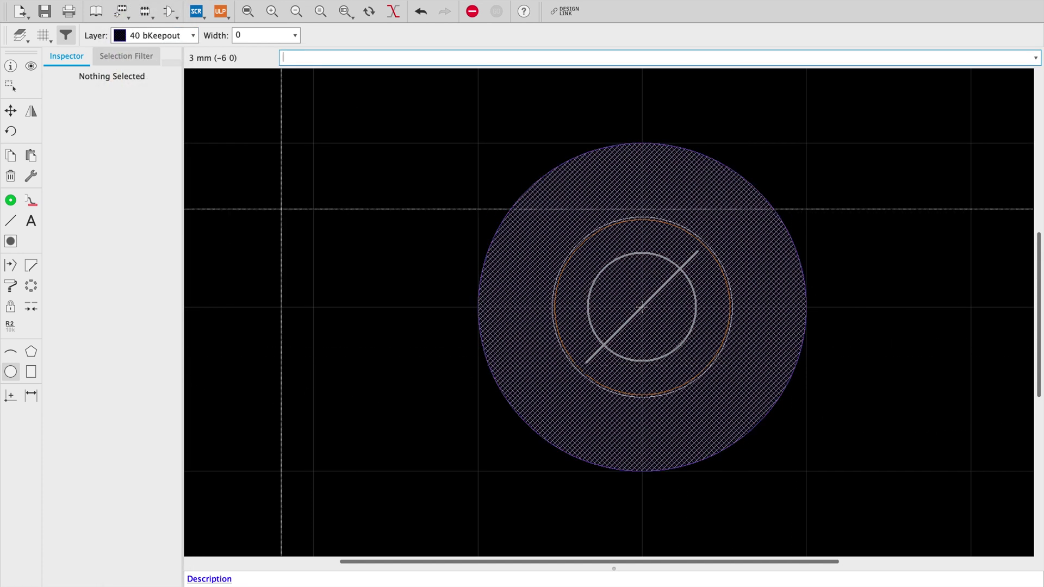
pyautogui.click(155, 37)
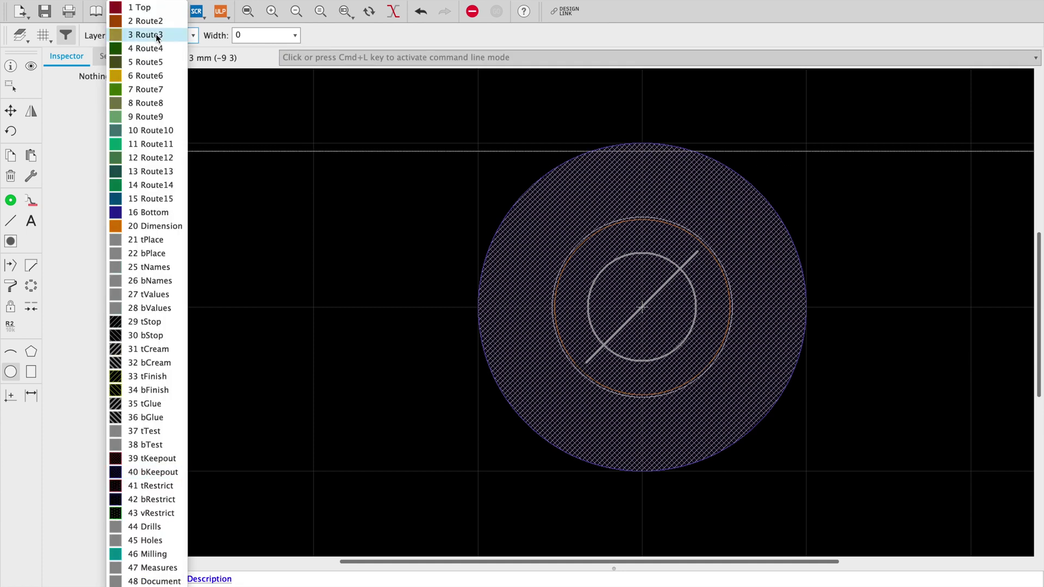
pyautogui.click(171, 487)
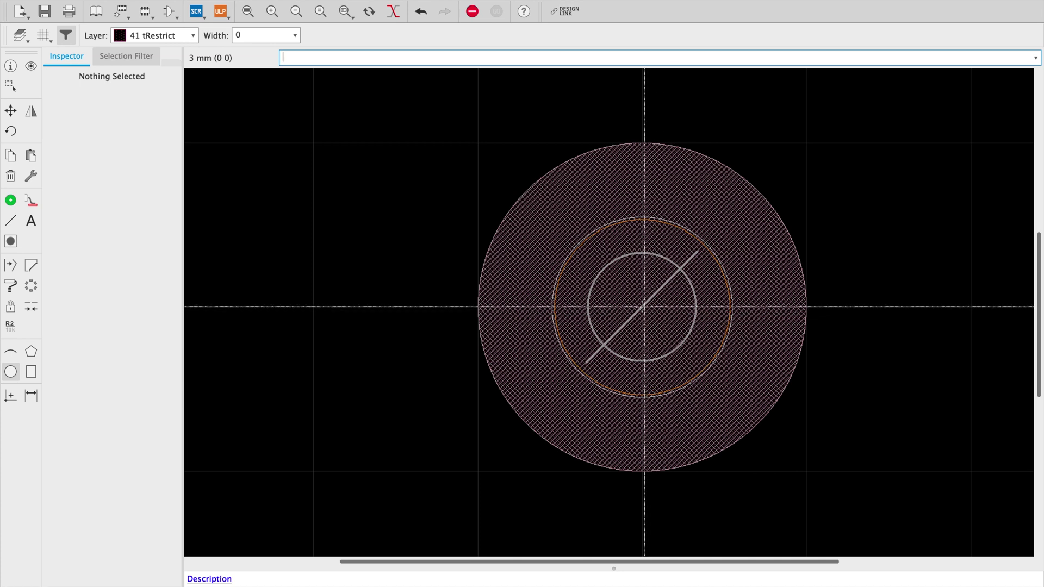
pyautogui.click(185, 39)
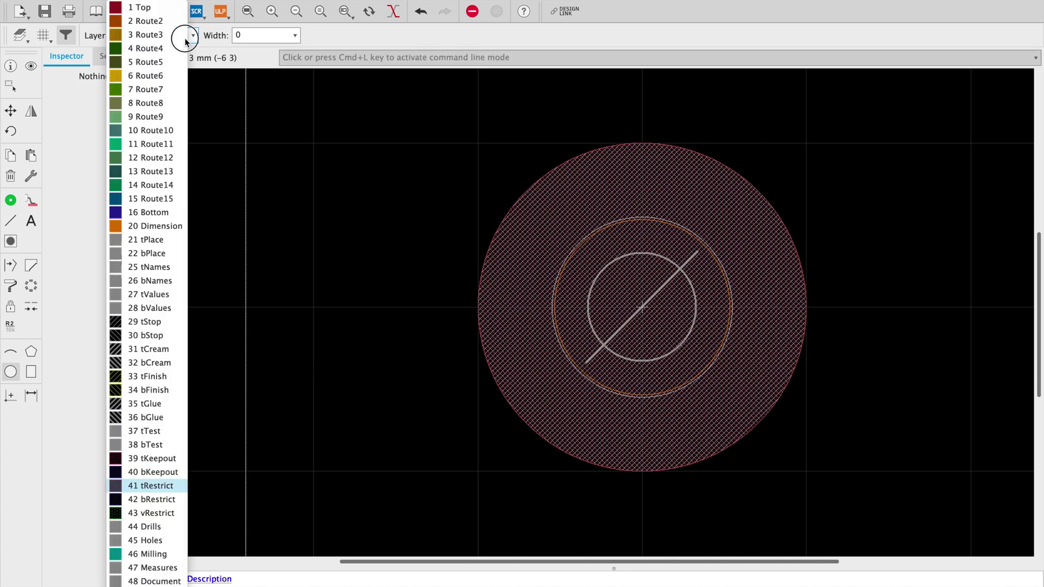
pyautogui.click(157, 501)
pyautogui.click(642, 307)
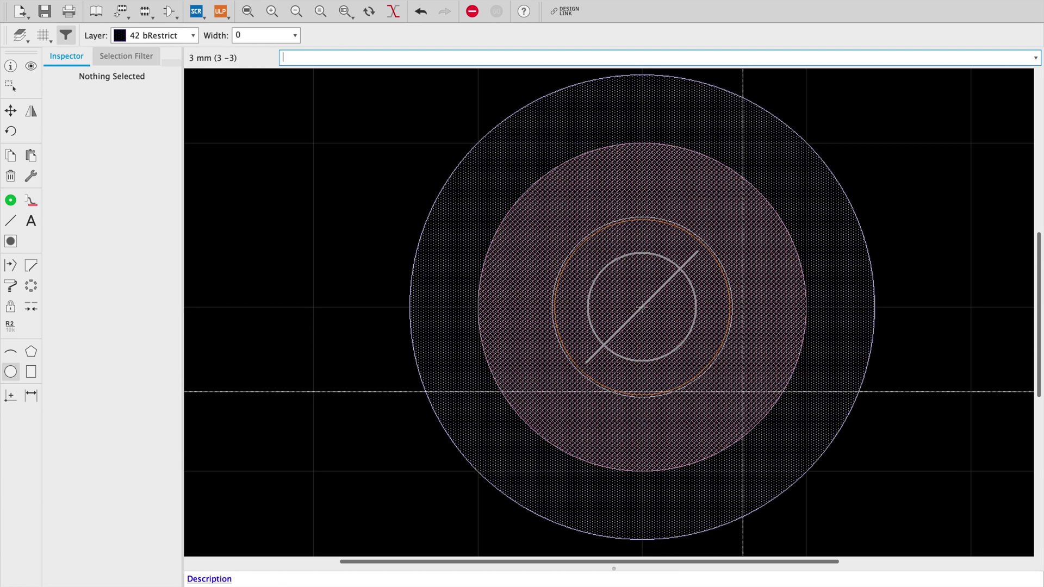
pyautogui.hotkey('ctrl', 'z')
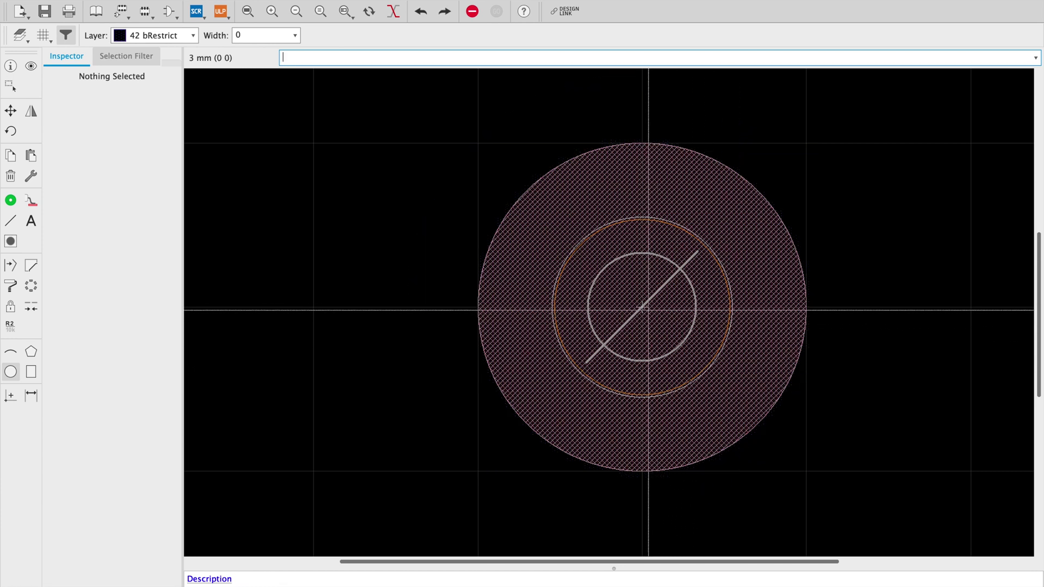
pyautogui.hotkey('ctrl', 'shift', 'z')
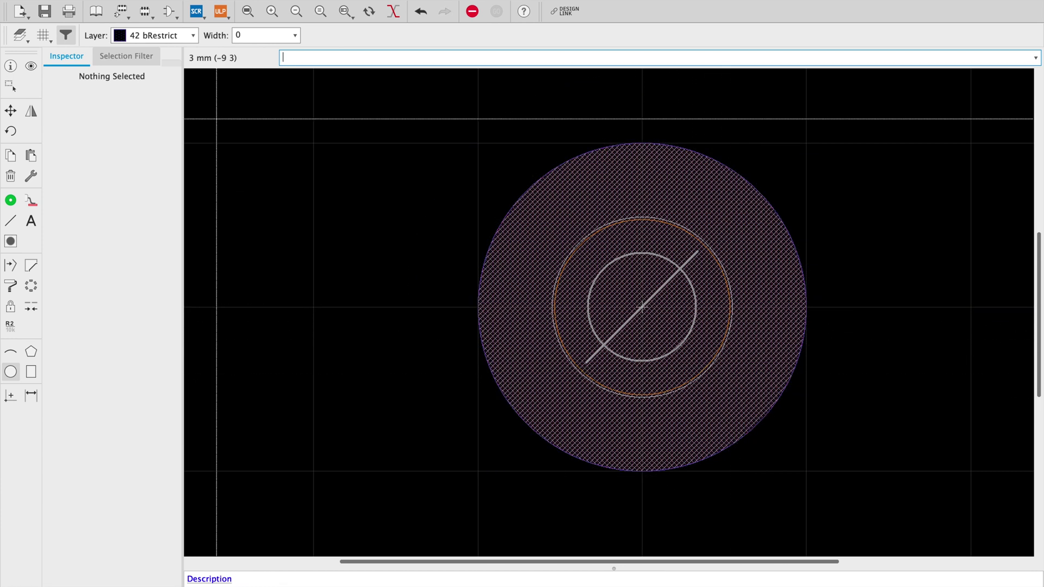
# Select layer 43 vRestrict, then return to the library's table of contents.
pyautogui.click(145, 38)
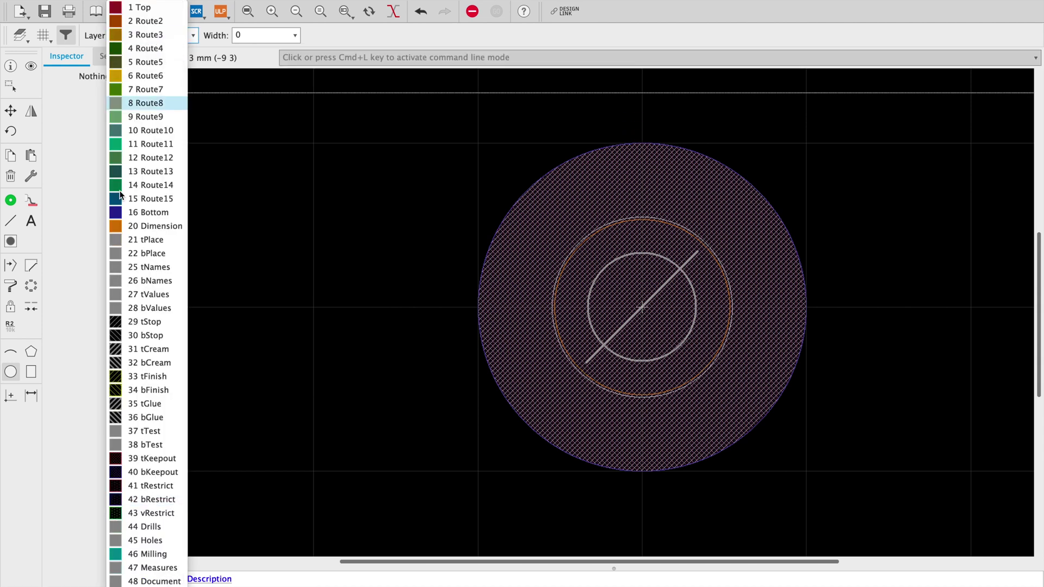
pyautogui.click(131, 515)
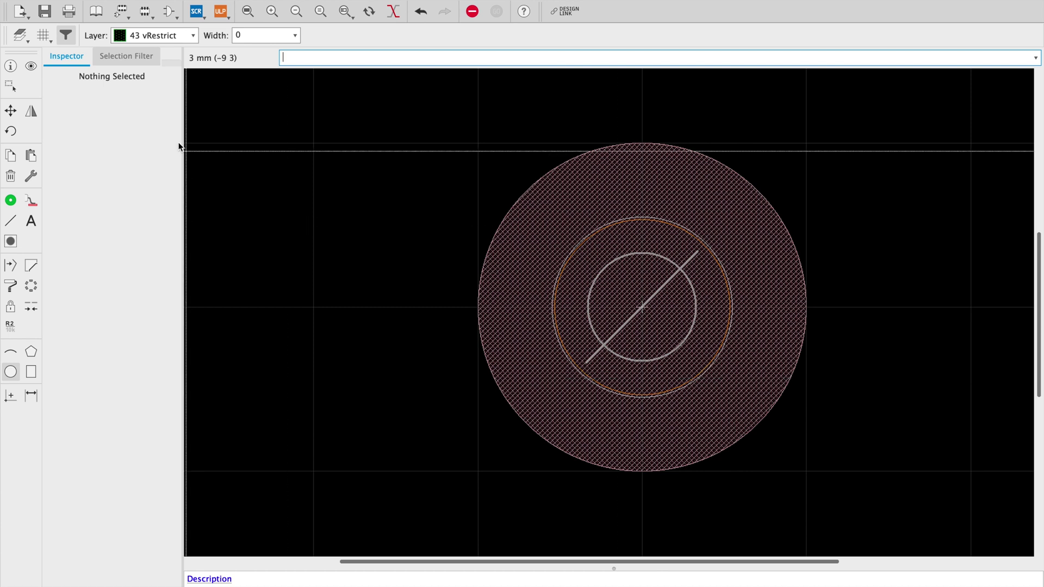
pyautogui.click(169, 37)
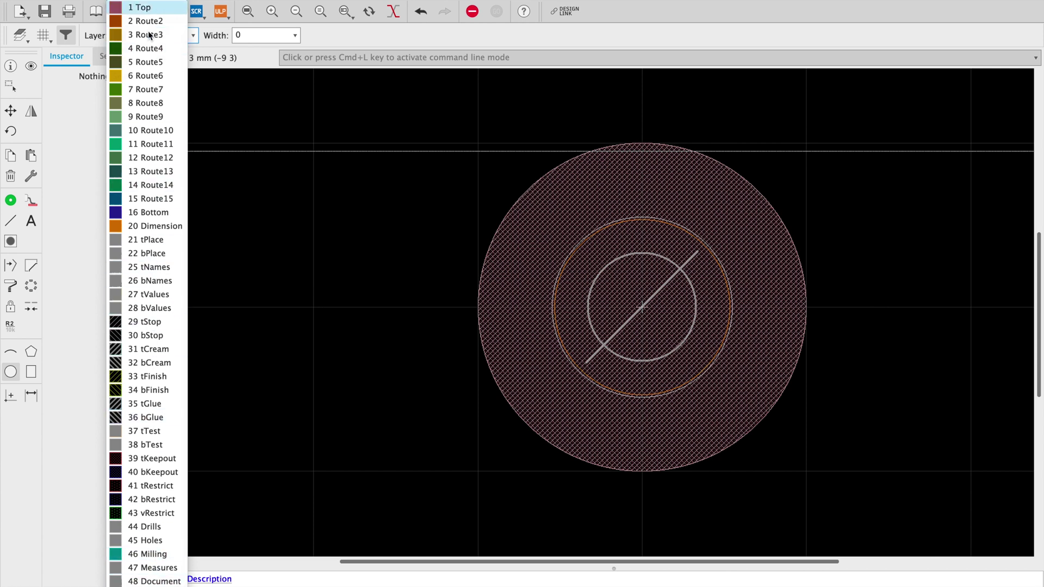
pyautogui.click(426, 39)
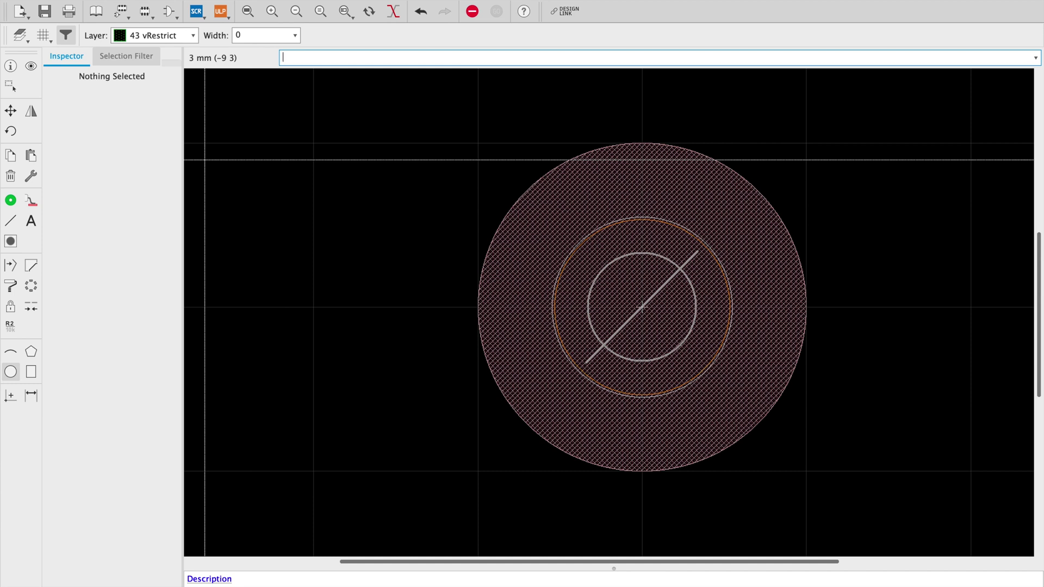
pyautogui.click(96, 11)
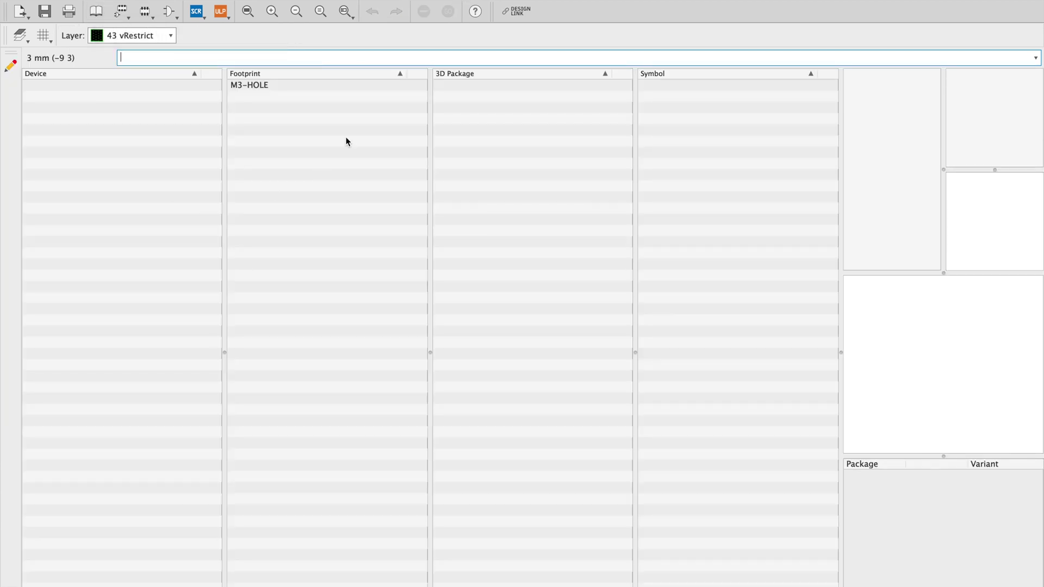
# Open the Rounded Corner Board Tutorial project and create a new board in it.
pyautogui.click(324, 176)
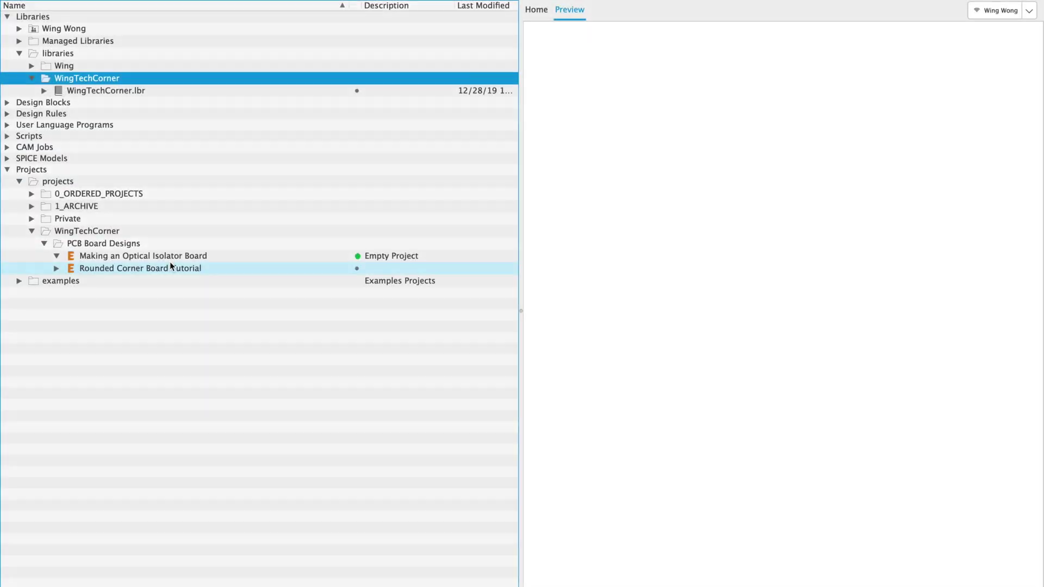
pyautogui.click(120, 269)
pyautogui.click(61, 268)
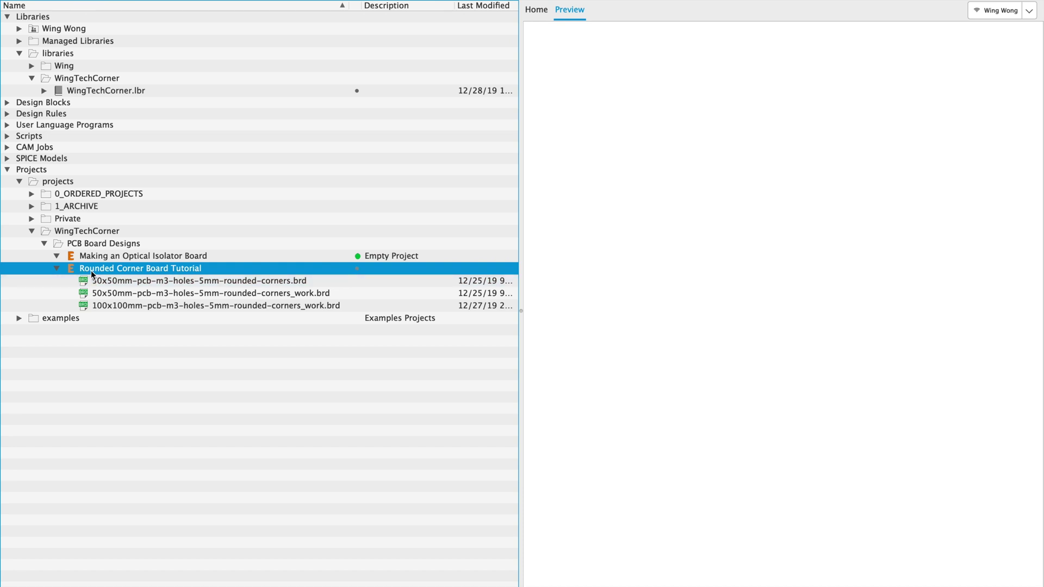
pyautogui.rightClick(90, 269)
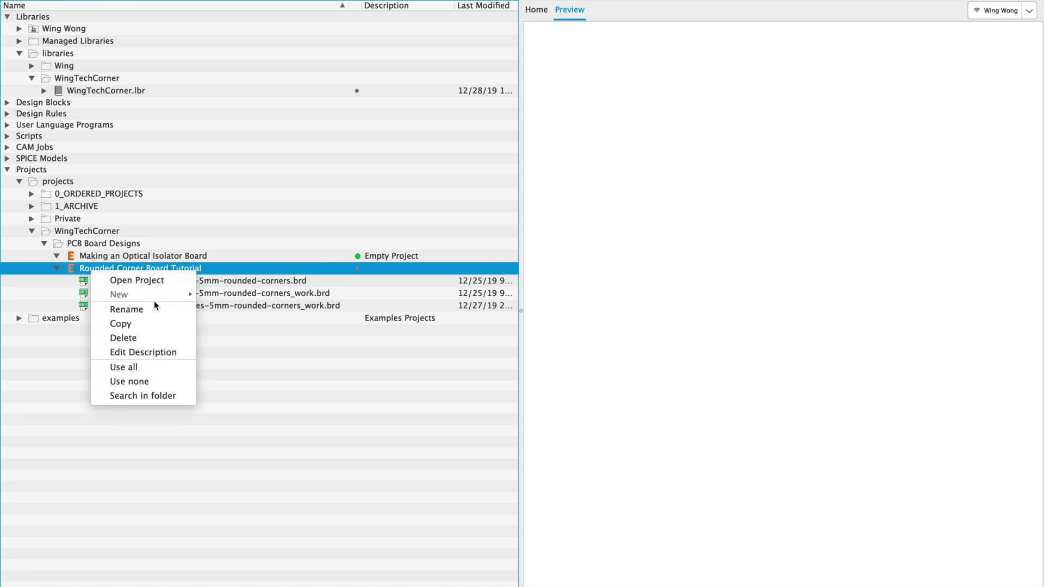
pyautogui.click(180, 282)
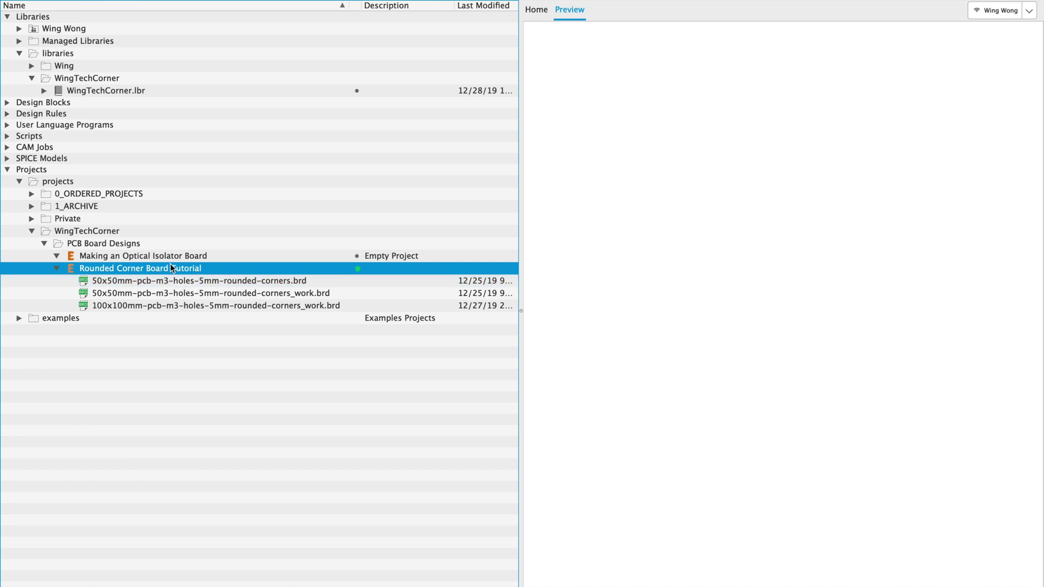
pyautogui.rightClick(171, 264)
pyautogui.moveTo(252, 290)
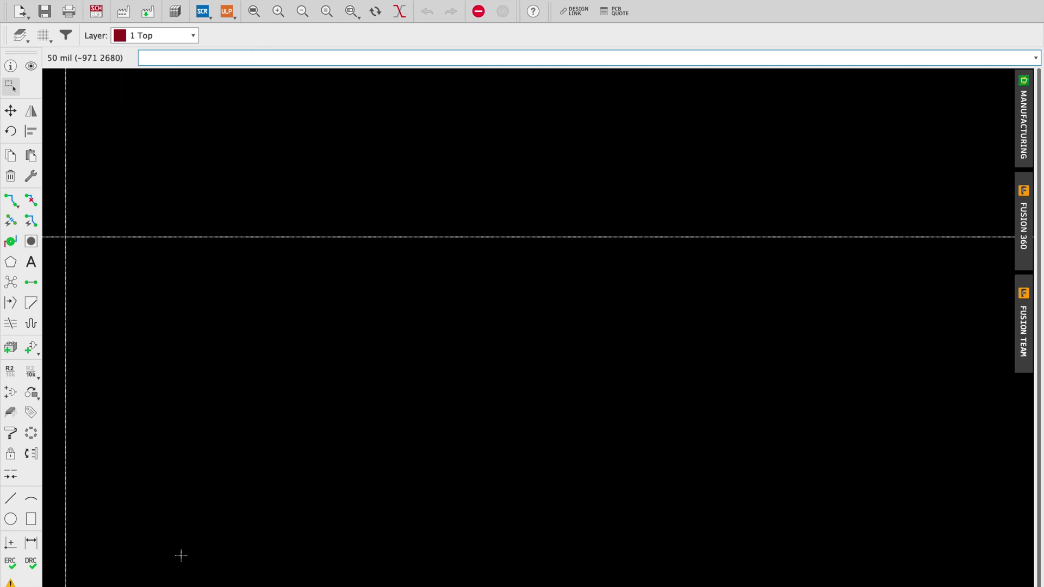
# Search the installed libraries for M3* parts, then go to the Library Manager.
pyautogui.scroll(5, 181, 555)
pyautogui.click(39, 354)
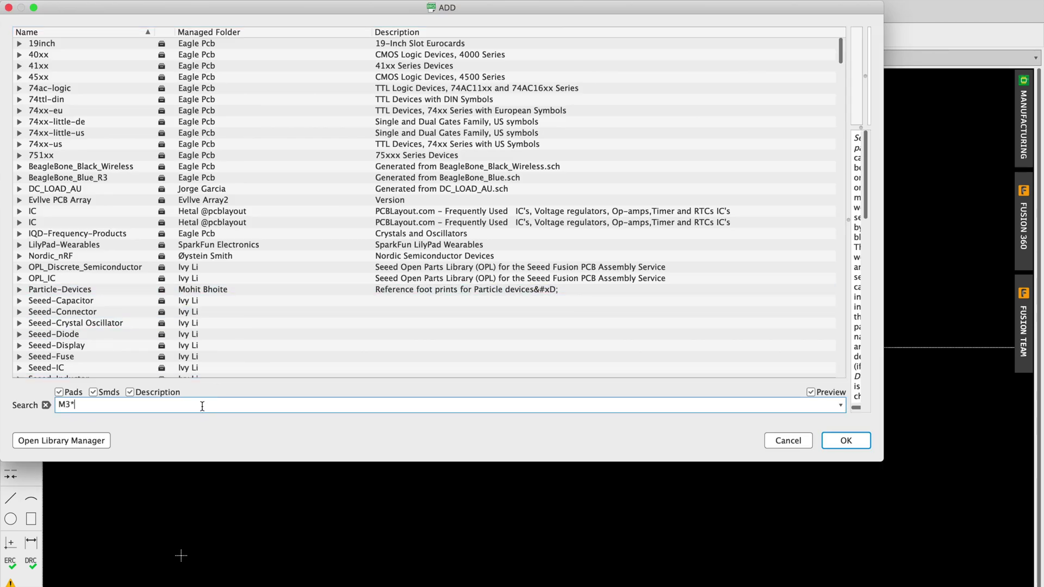
pyautogui.write('M3*')
pyautogui.press('Return')
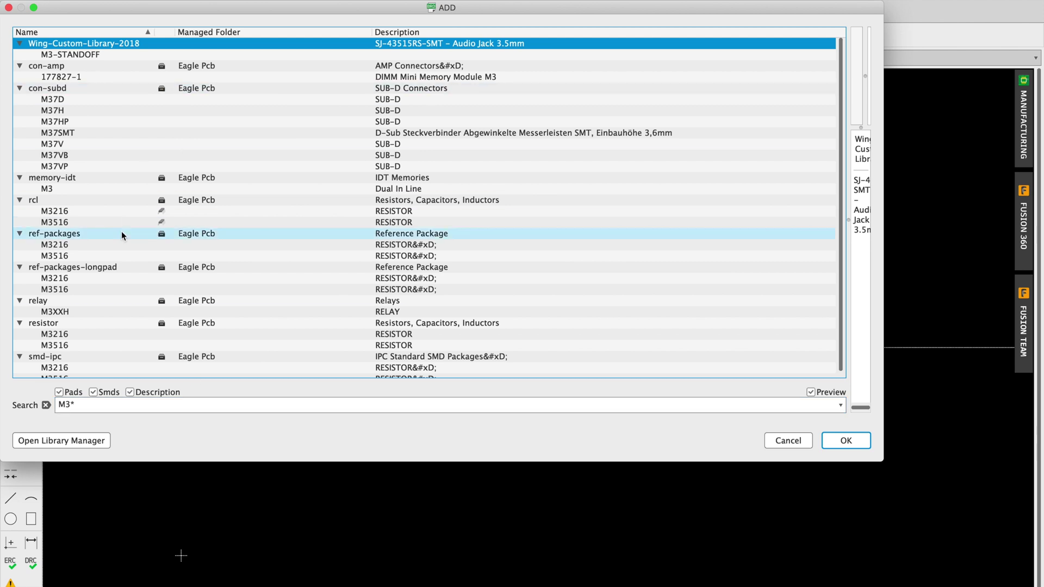
pyautogui.scroll(-1, 121, 235)
pyautogui.scroll(1, 122, 234)
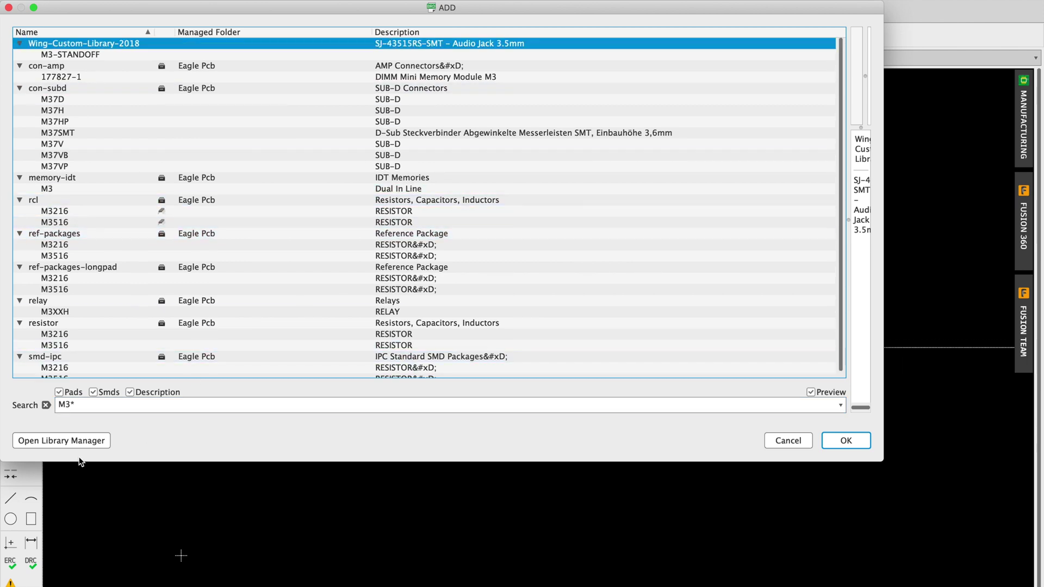
pyautogui.click(76, 441)
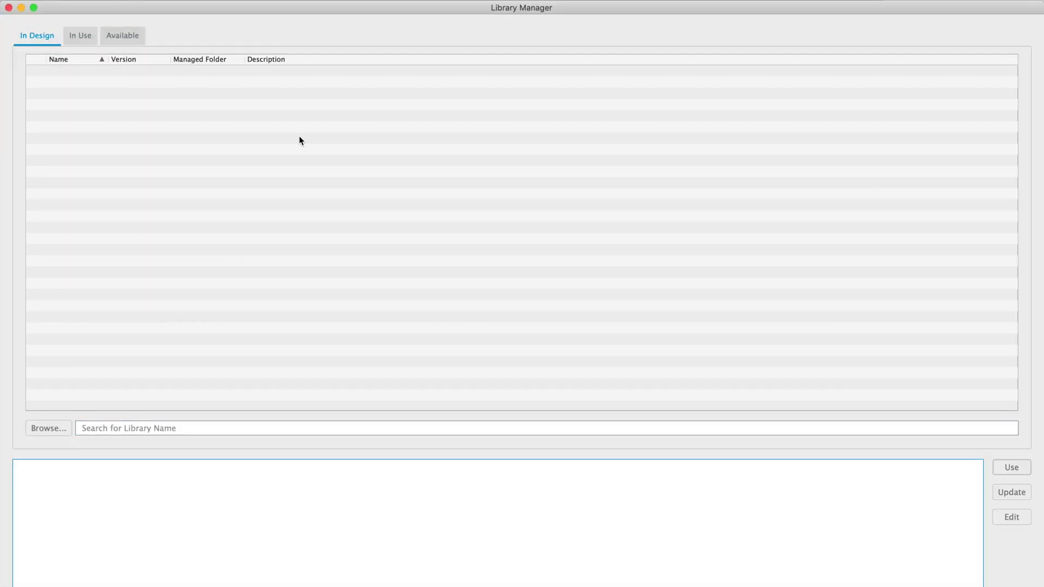
# Load libraries/WingTechCorner/WingTechCorner.lbr from disk via the Available tab.
pyautogui.click(127, 30)
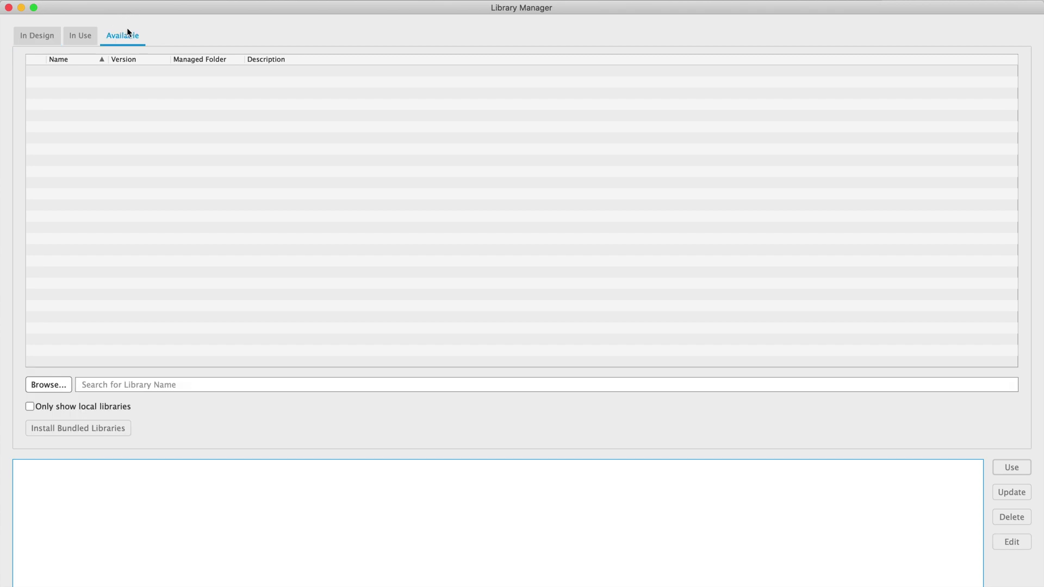
pyautogui.scroll(-20, 206, 244)
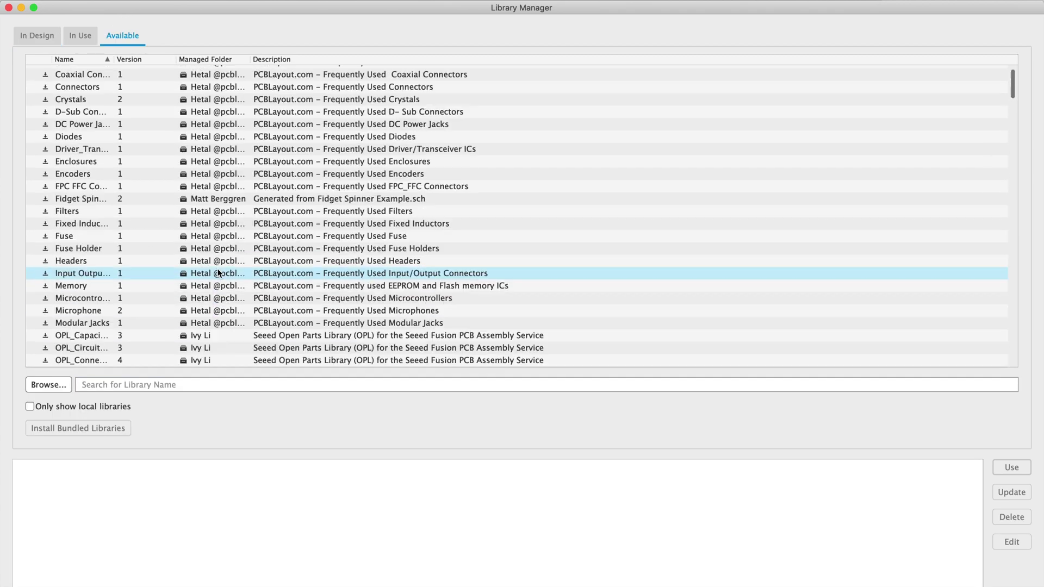
pyautogui.click(54, 384)
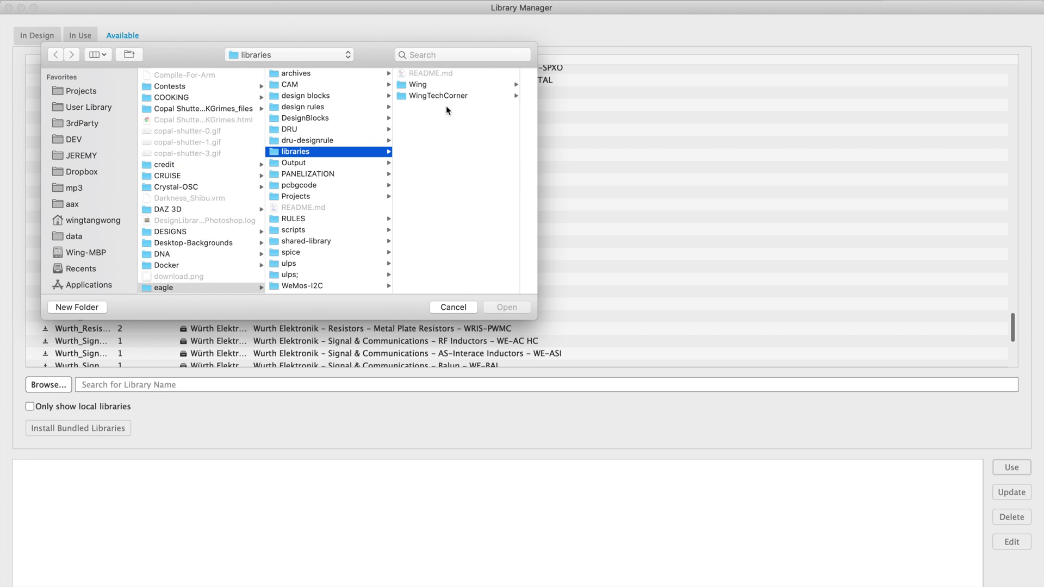
pyautogui.click(446, 95)
pyautogui.click(444, 85)
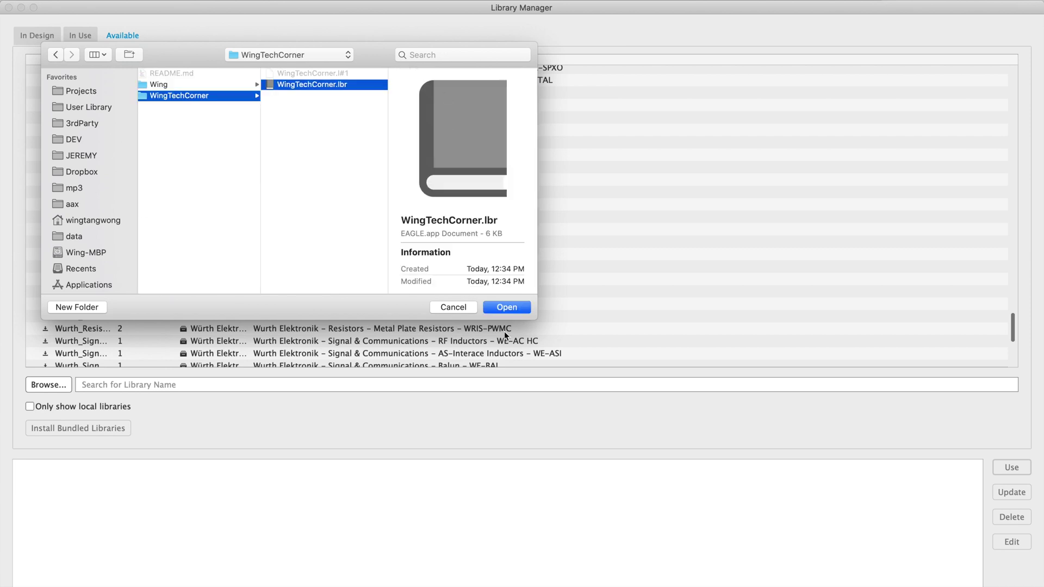
pyautogui.click(503, 307)
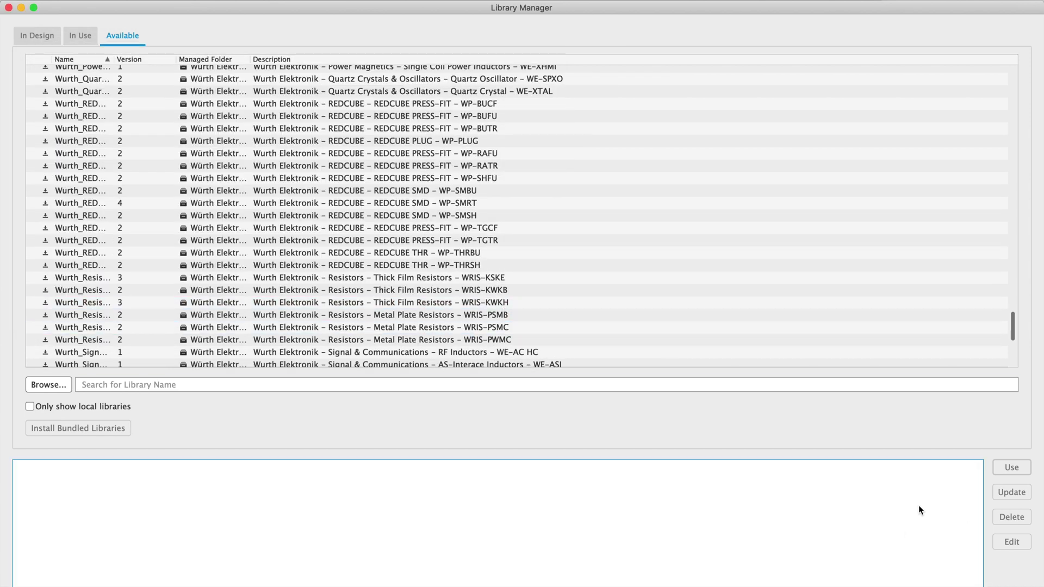
# Put the WingTechCorner library into use and view the In Design list.
pyautogui.scroll(-5, 152, 250)
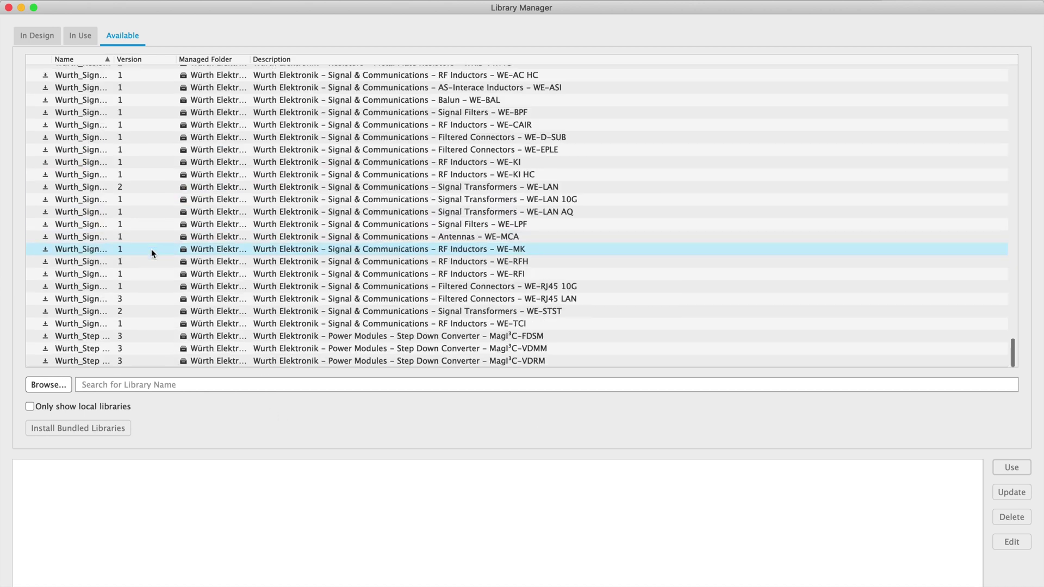
pyautogui.scroll(15, 151, 249)
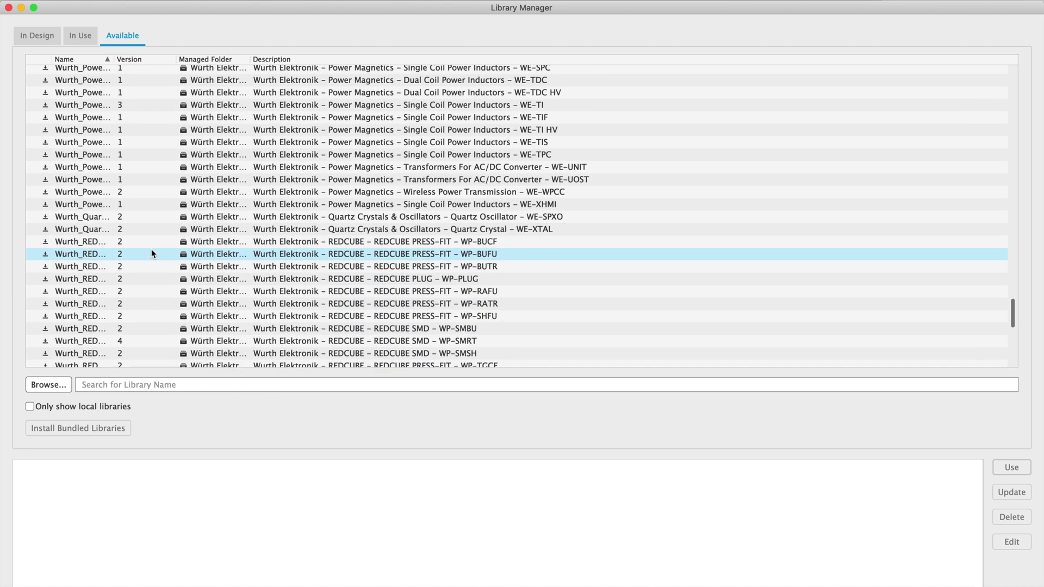
pyautogui.scroll(20, 151, 249)
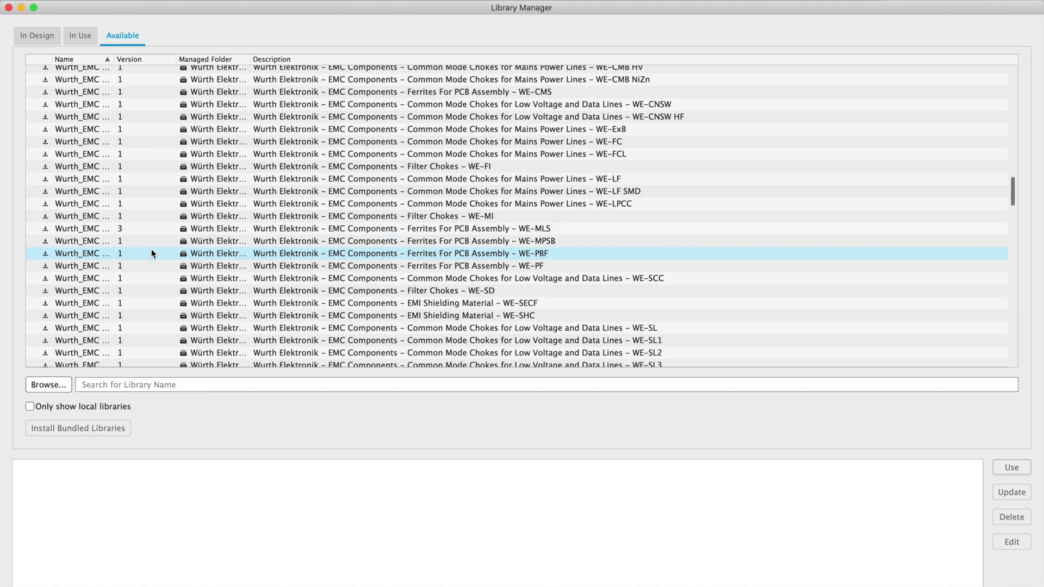
pyautogui.scroll(15, 151, 249)
pyautogui.scroll(-5, 151, 249)
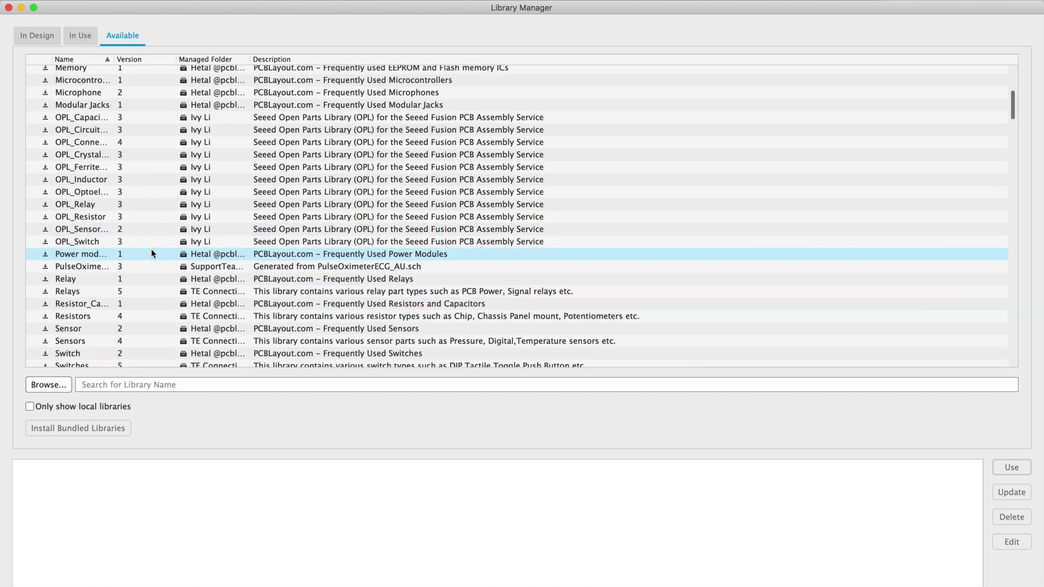
pyautogui.click(150, 278)
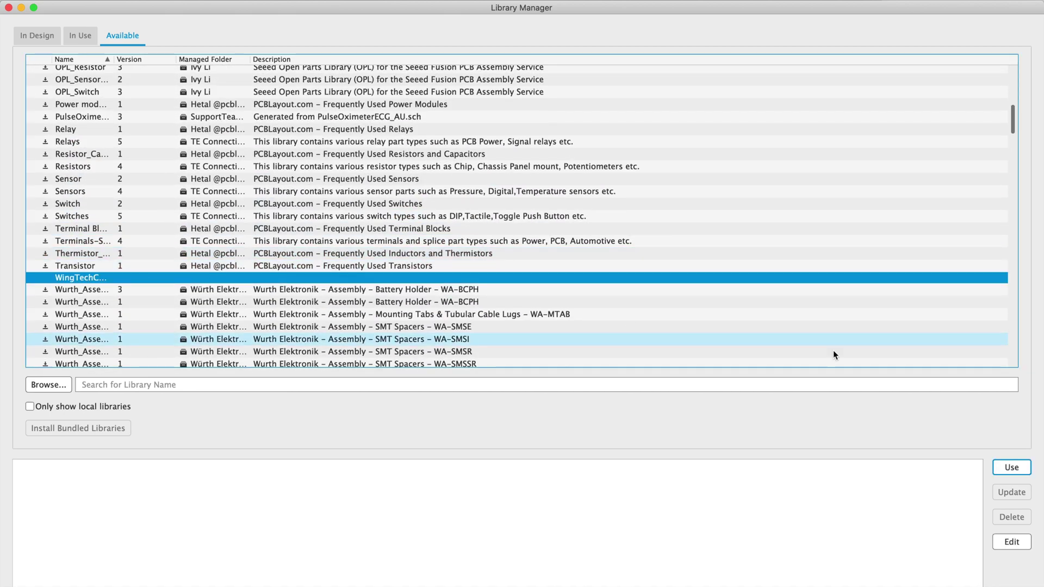
pyautogui.click(1011, 466)
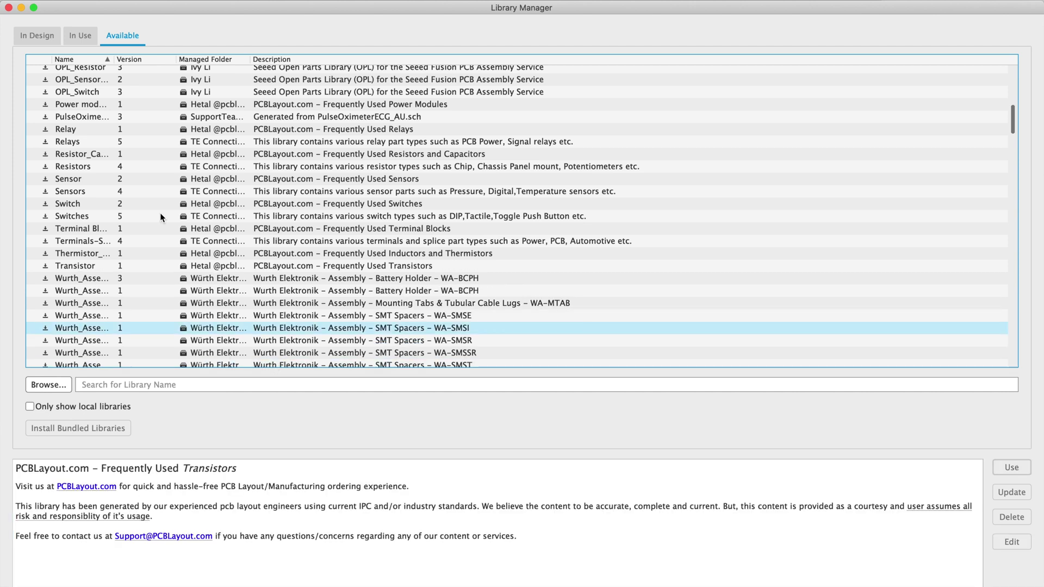
pyautogui.click(42, 38)
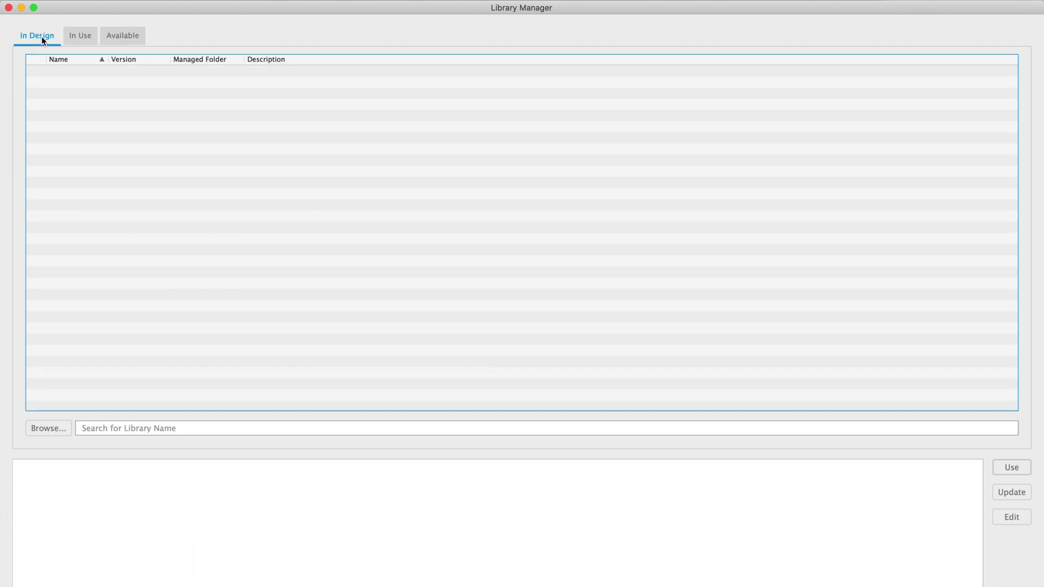
# Search M3* again and place one WingTechCorner M3-HOLE part on the board.
pyautogui.click(8, 7)
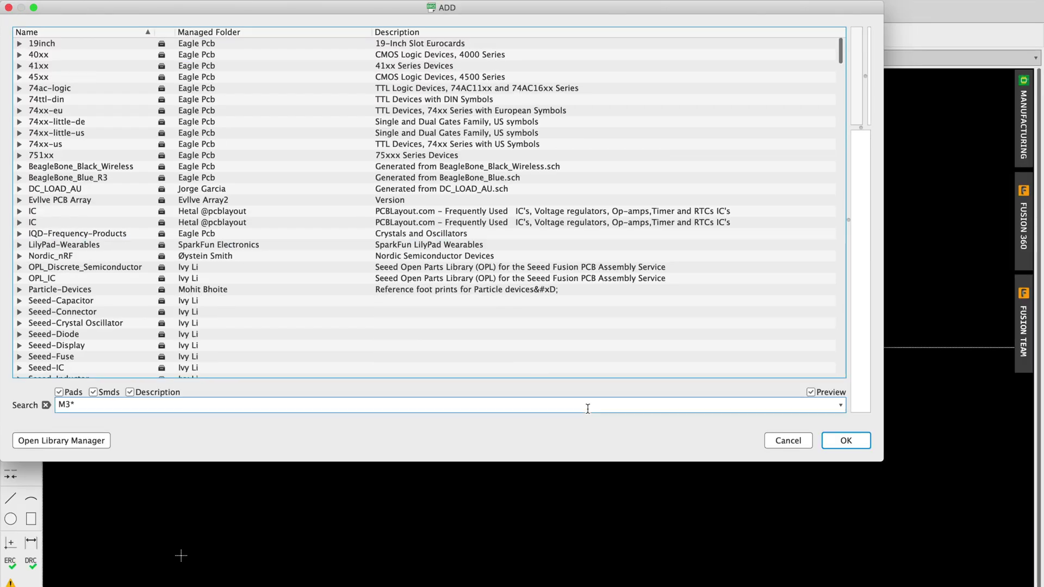
pyautogui.scroll(-15, 264, 193)
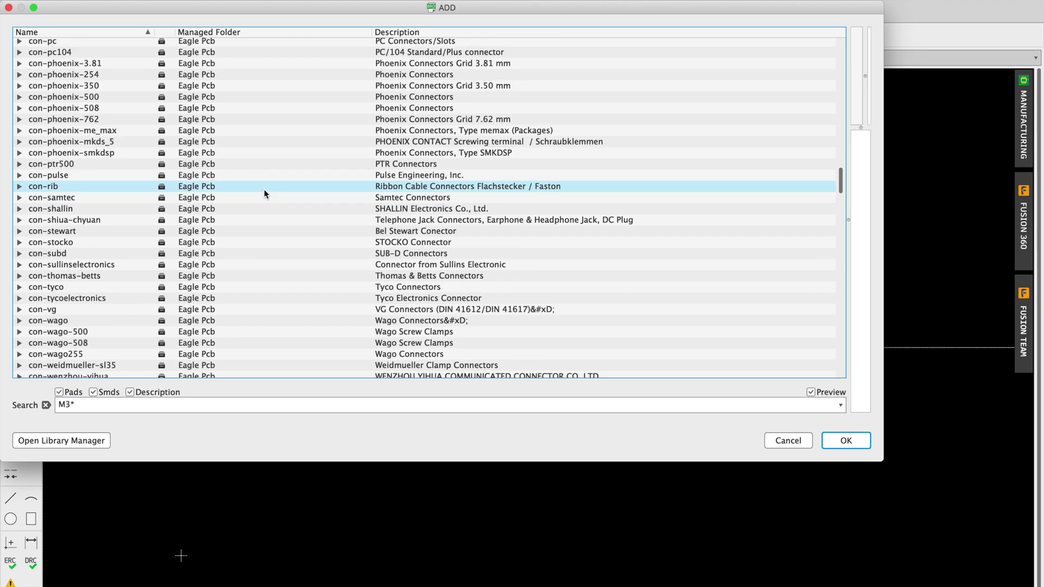
pyautogui.scroll(-8, 264, 193)
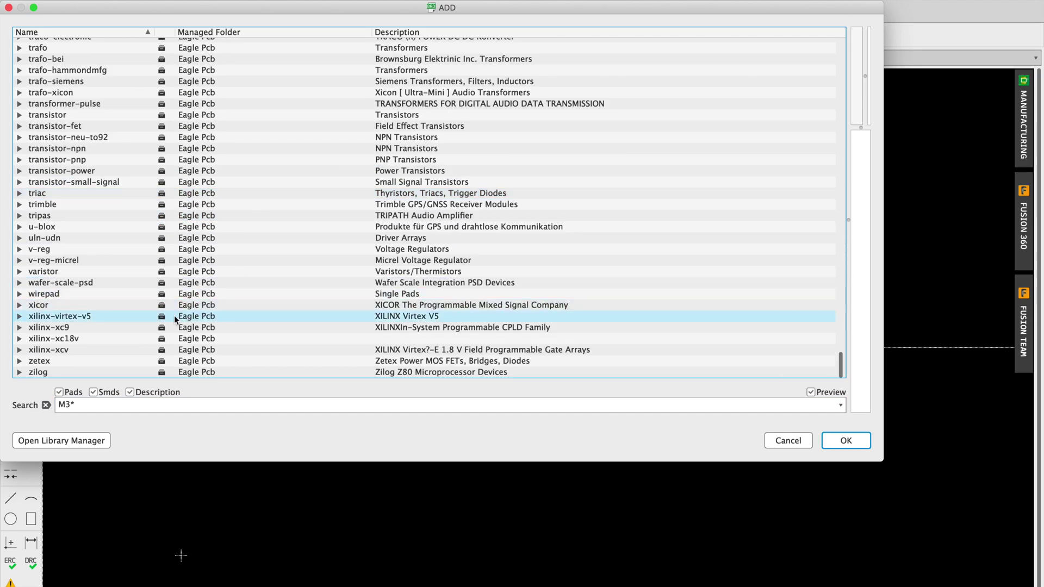
pyautogui.click(101, 409)
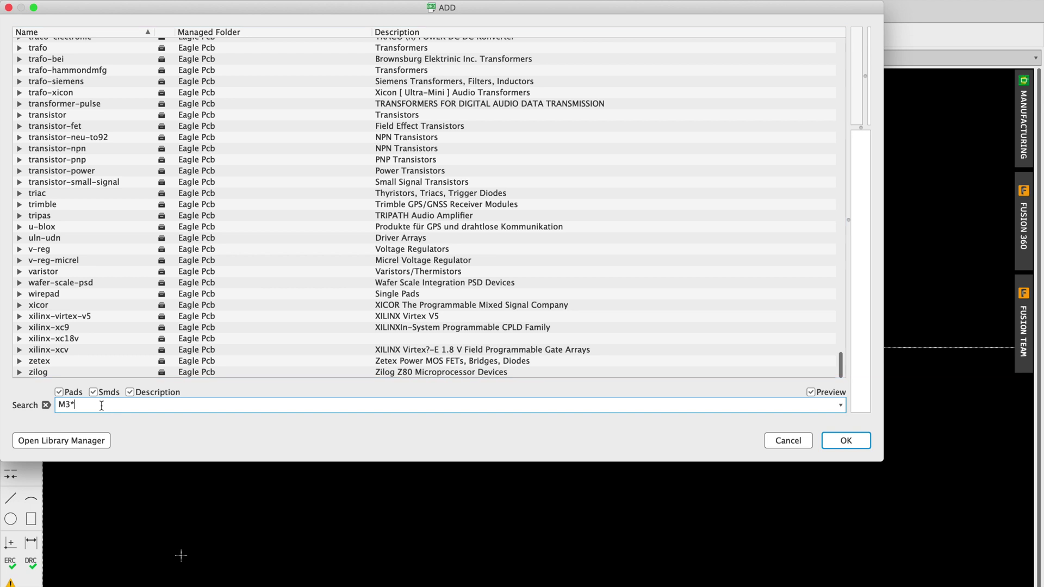
pyautogui.press('Return')
pyautogui.click(134, 77)
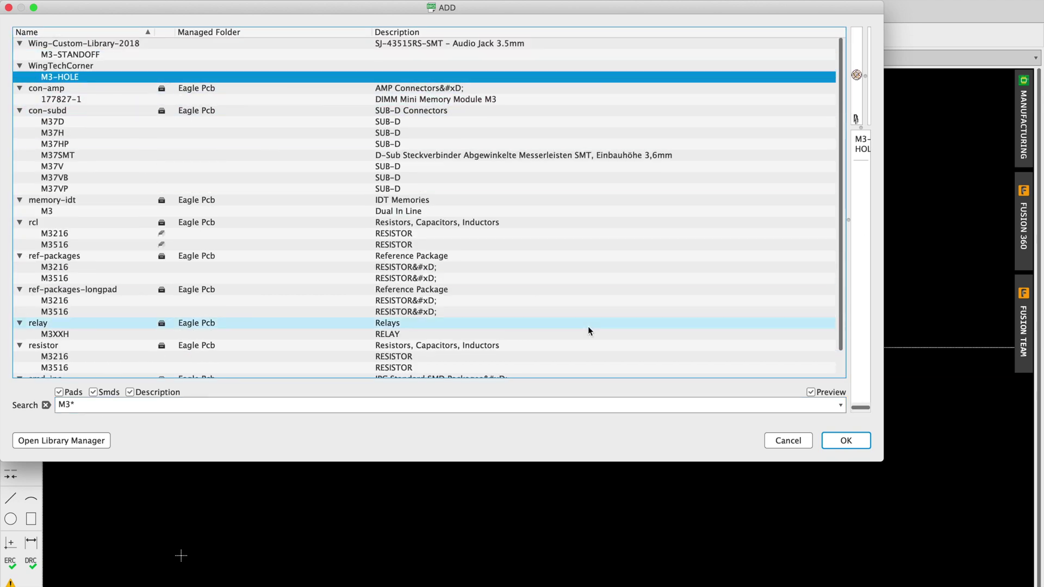
pyautogui.click(861, 441)
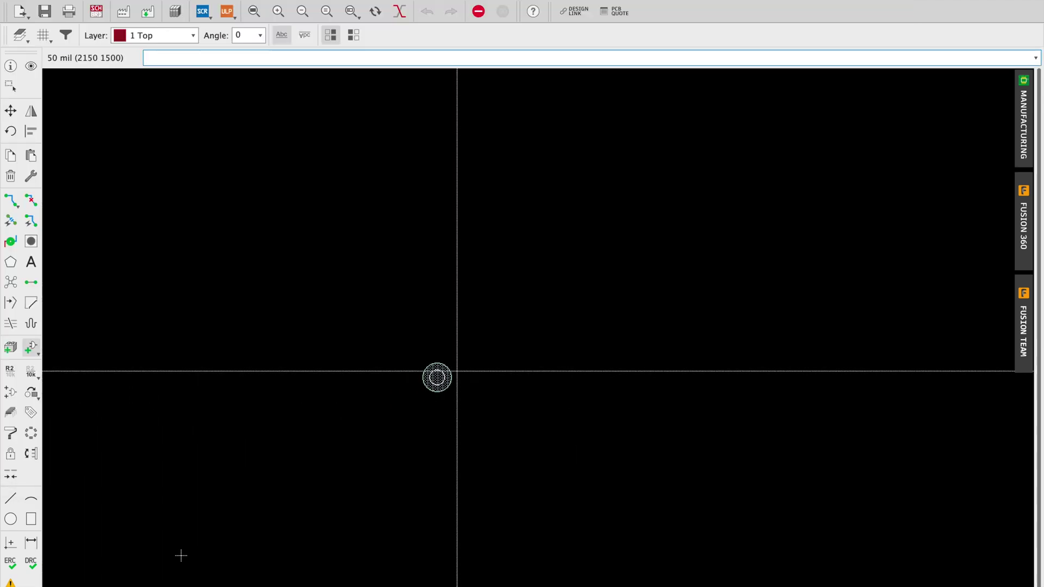
pyautogui.scroll(3, 326, 433)
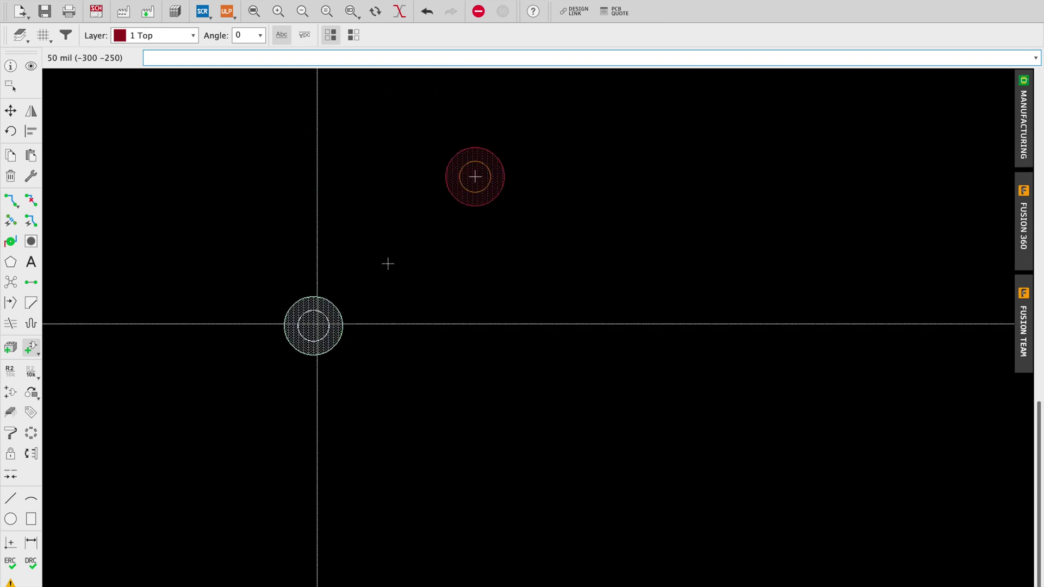
pyautogui.press('Escape')
pyautogui.press('Escape')
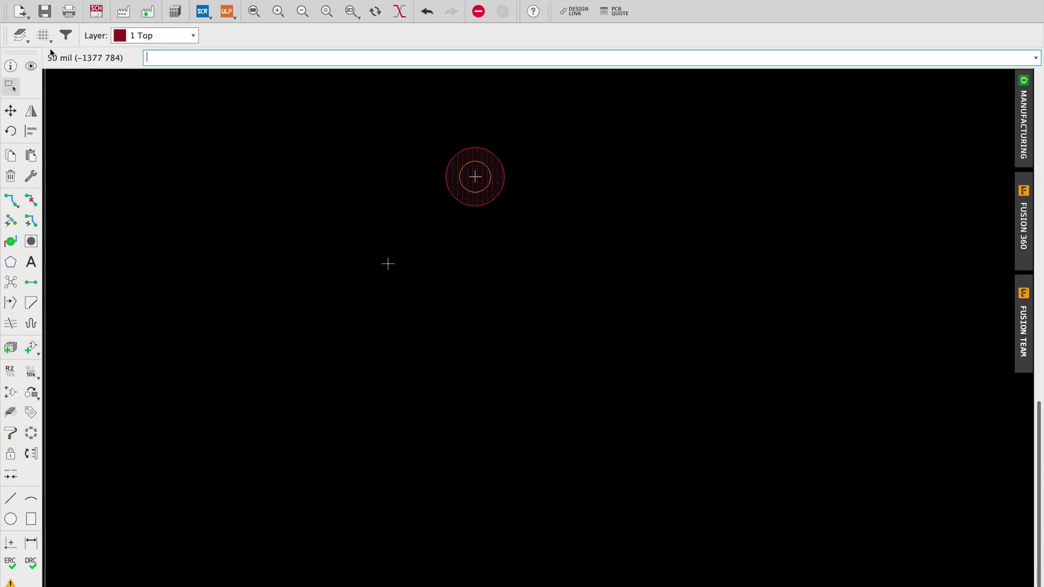
# Set the grid size to 50 mm with display on, then pan to show space above the hole.
pyautogui.click(45, 42)
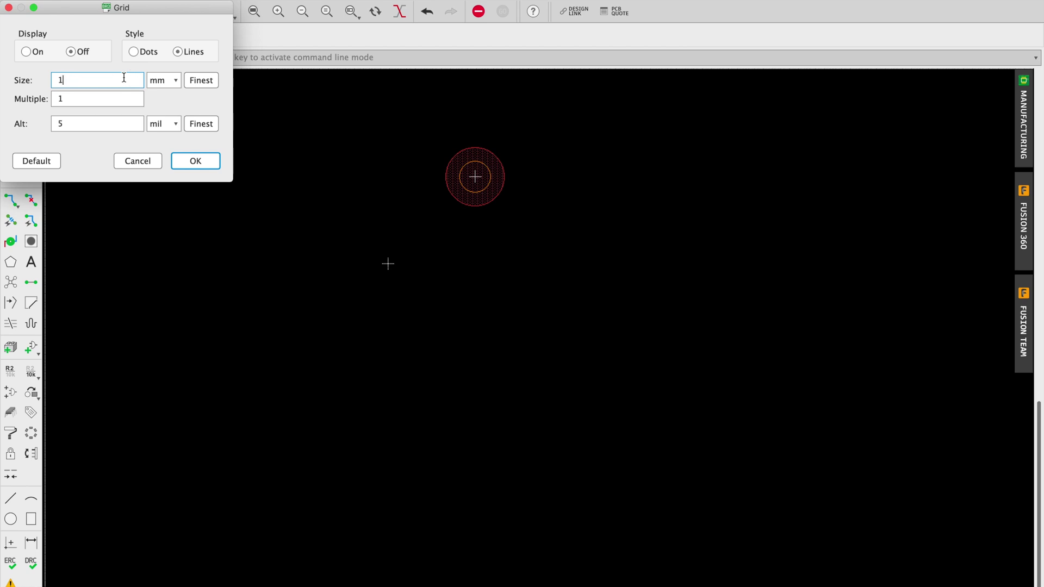
pyautogui.press('Return')
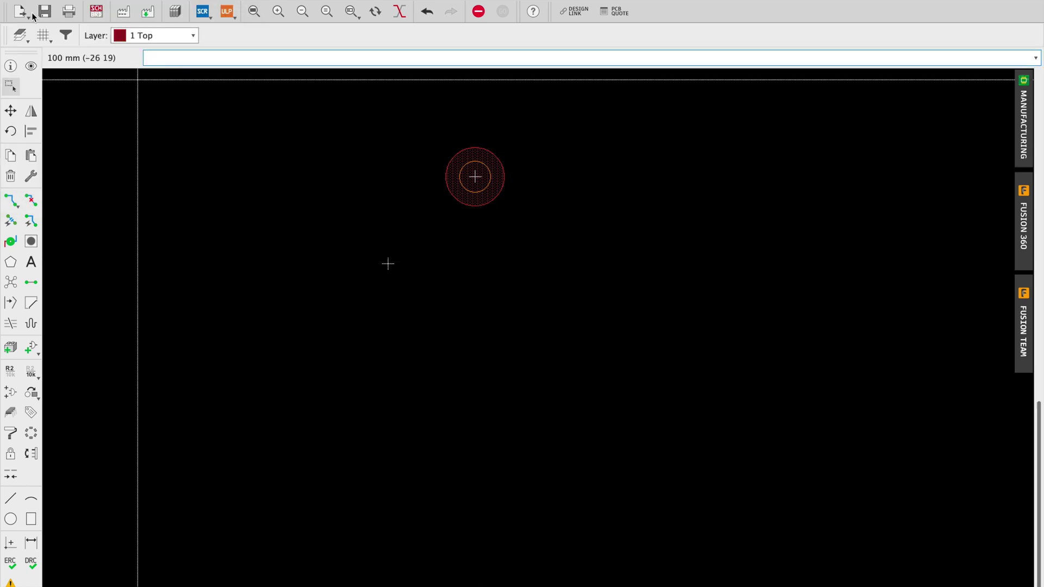
pyautogui.click(44, 36)
pyautogui.write('5')
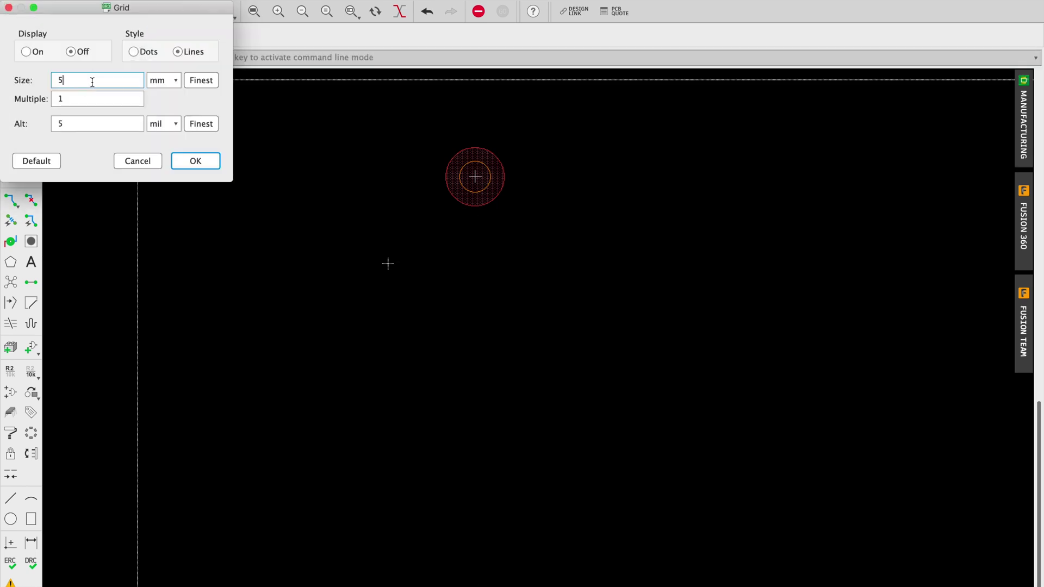
pyautogui.write('0')
pyautogui.press('Return')
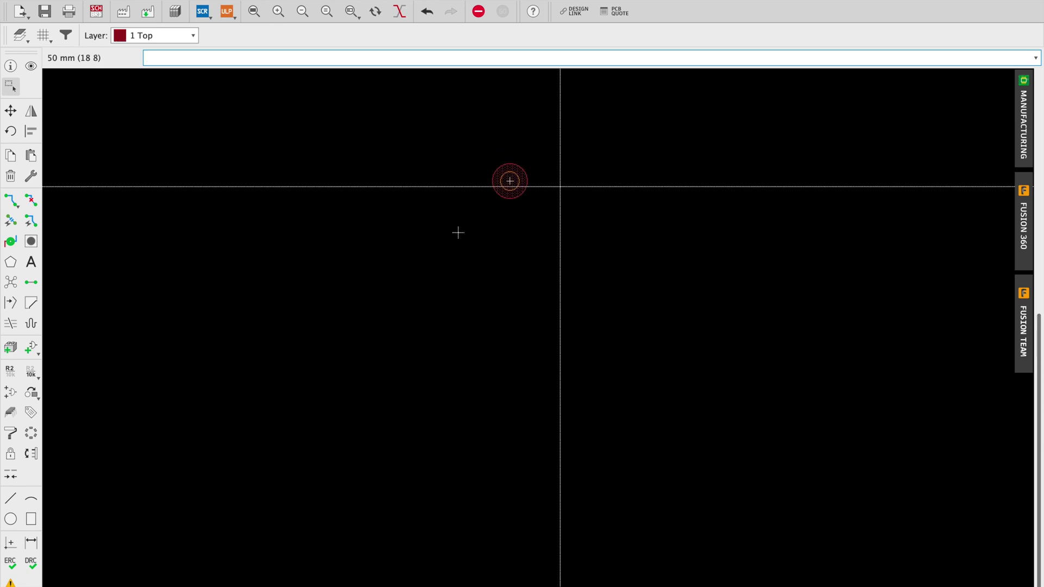
pyautogui.click(44, 36)
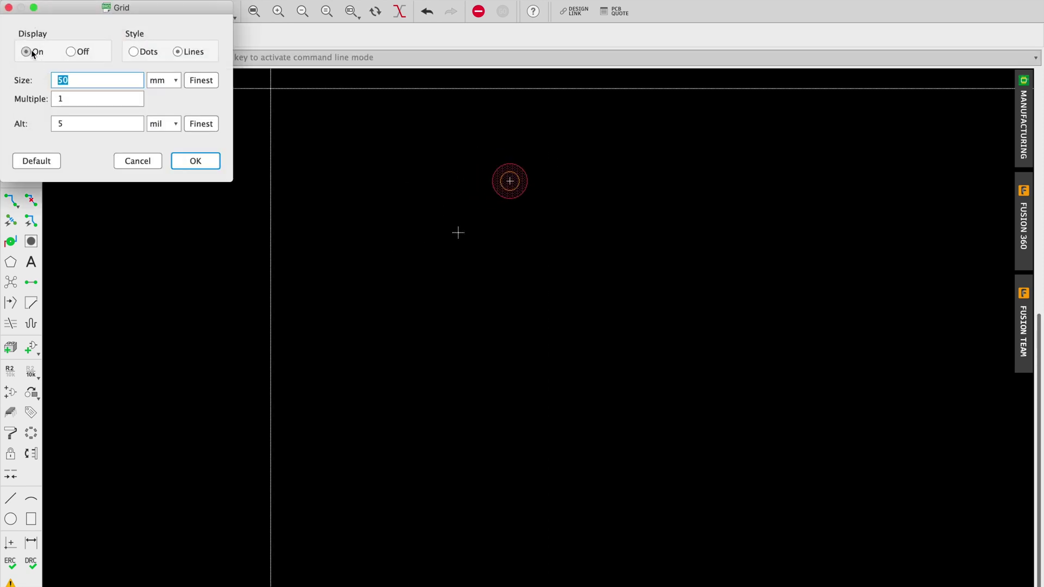
pyautogui.click(185, 157)
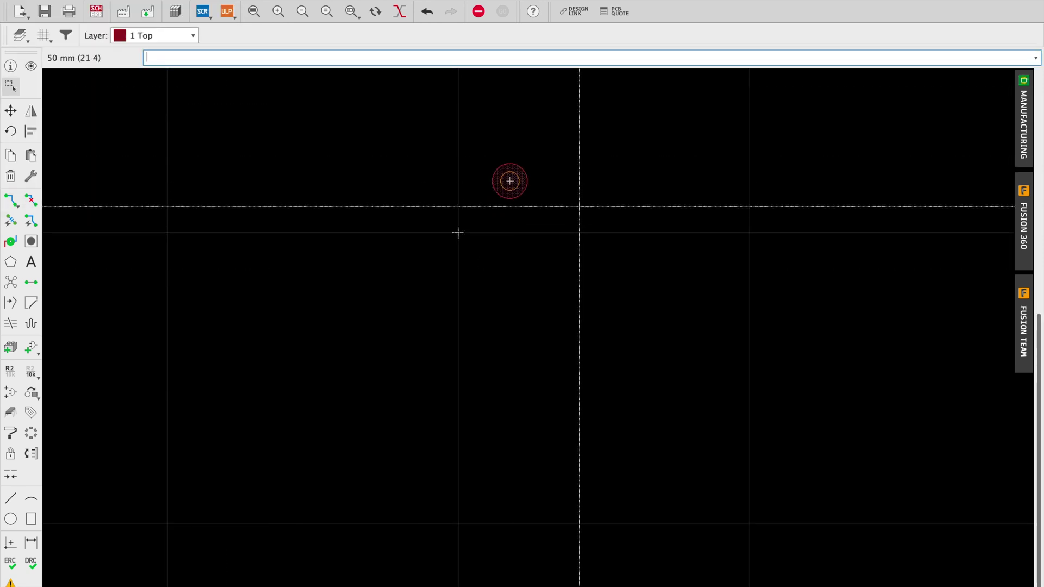
pyautogui.moveTo(458, 233); pyautogui.dragTo(456, 514, button='middle')
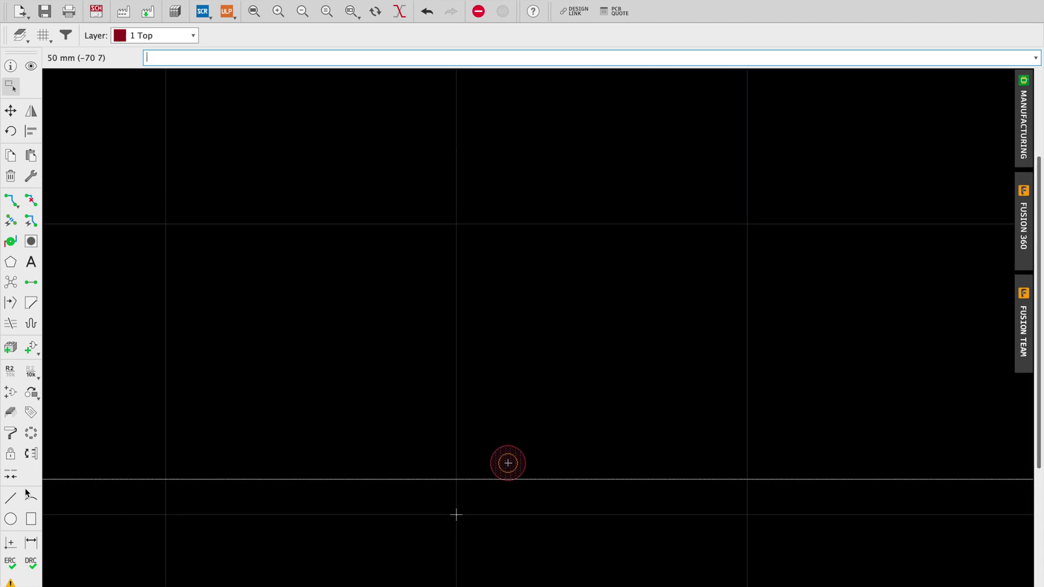
pyautogui.click(10, 497)
# On layer 20 Dimension, draw the outline from the origin through (0 50), (50 50) and (50 0).
pyautogui.click(180, 39)
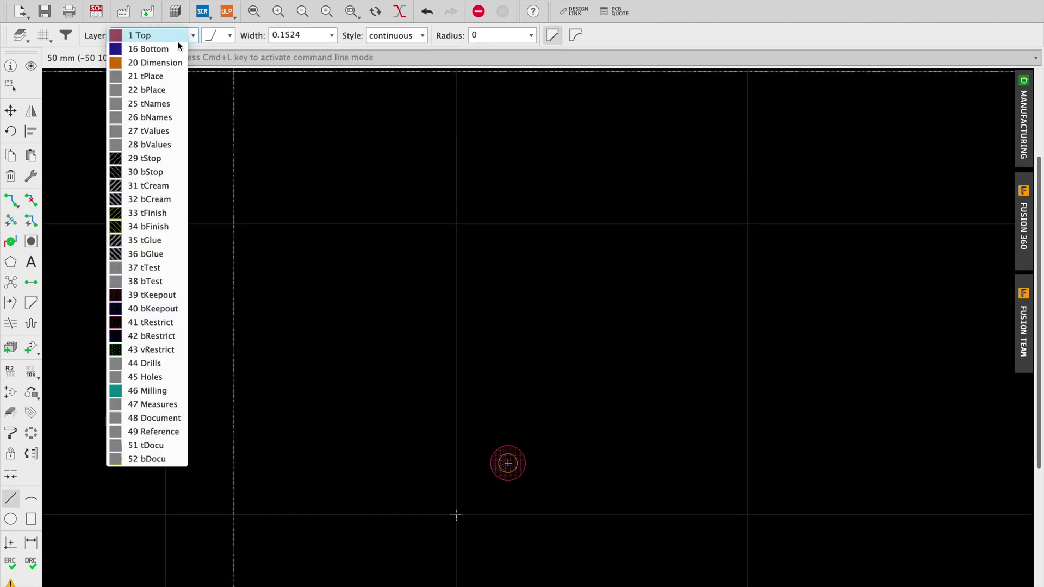
pyautogui.click(171, 63)
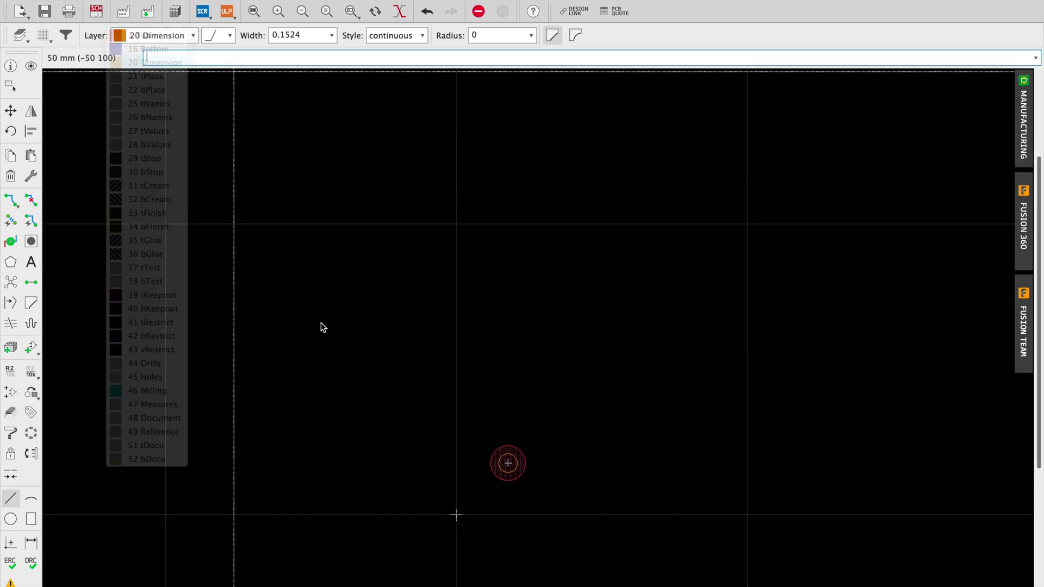
pyautogui.click(455, 512)
pyautogui.click(455, 224)
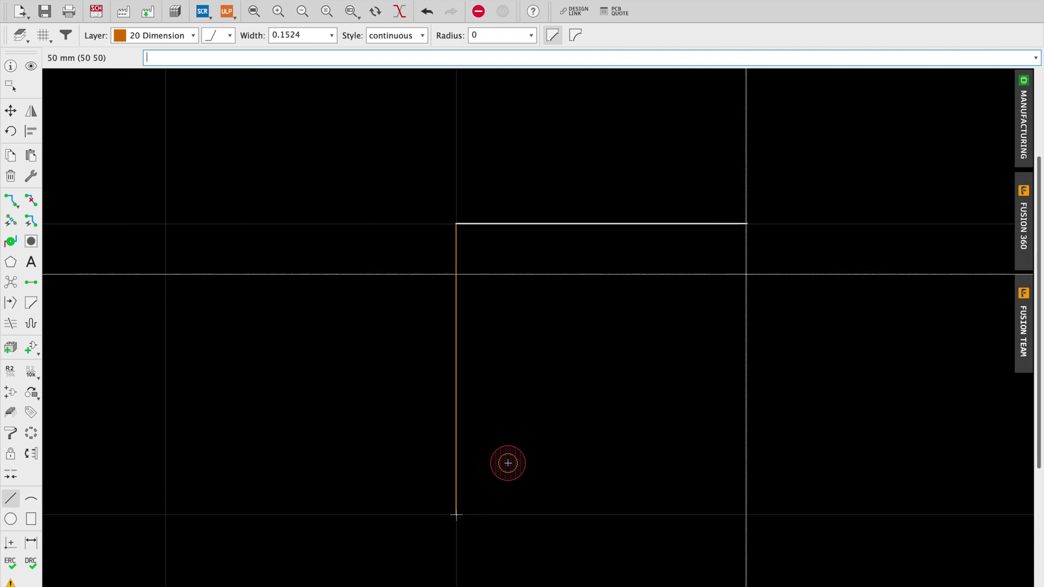
pyautogui.click(746, 245)
pyautogui.click(744, 511)
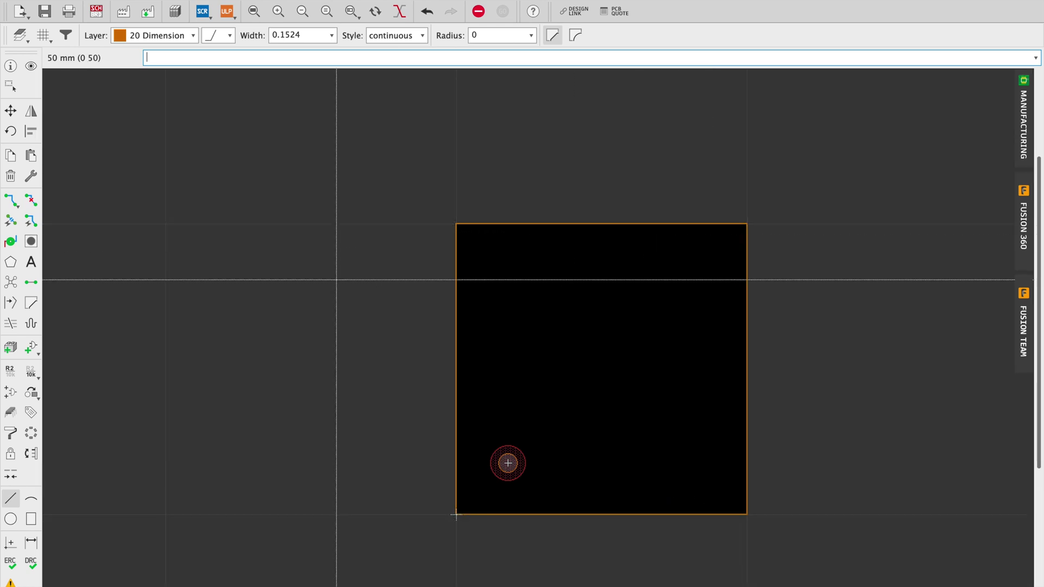
pyautogui.press('F7')
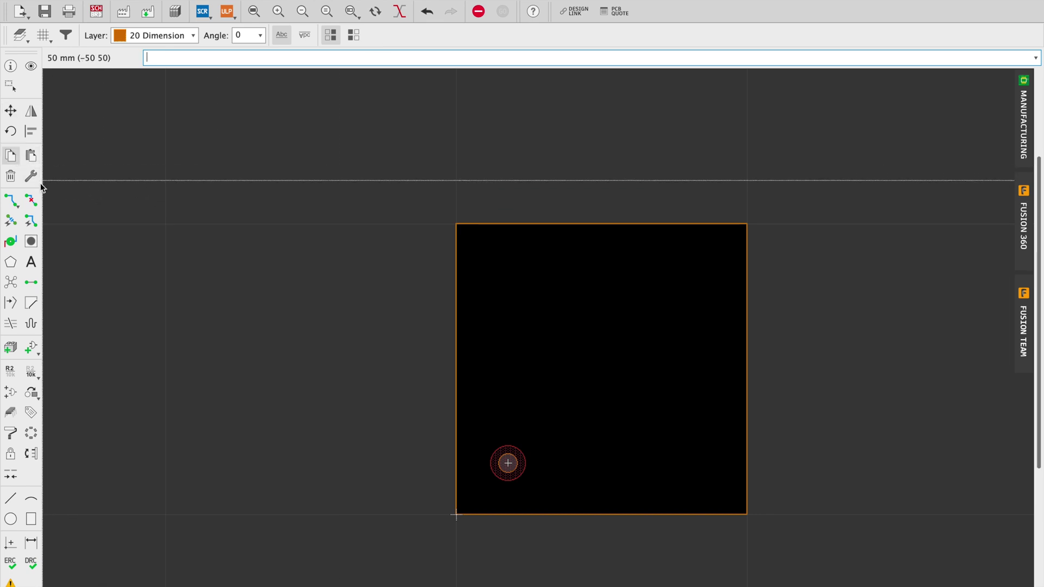
# Change the grid size to 5 mm, then cancel the started move so the hole stays put.
pyautogui.click(501, 460)
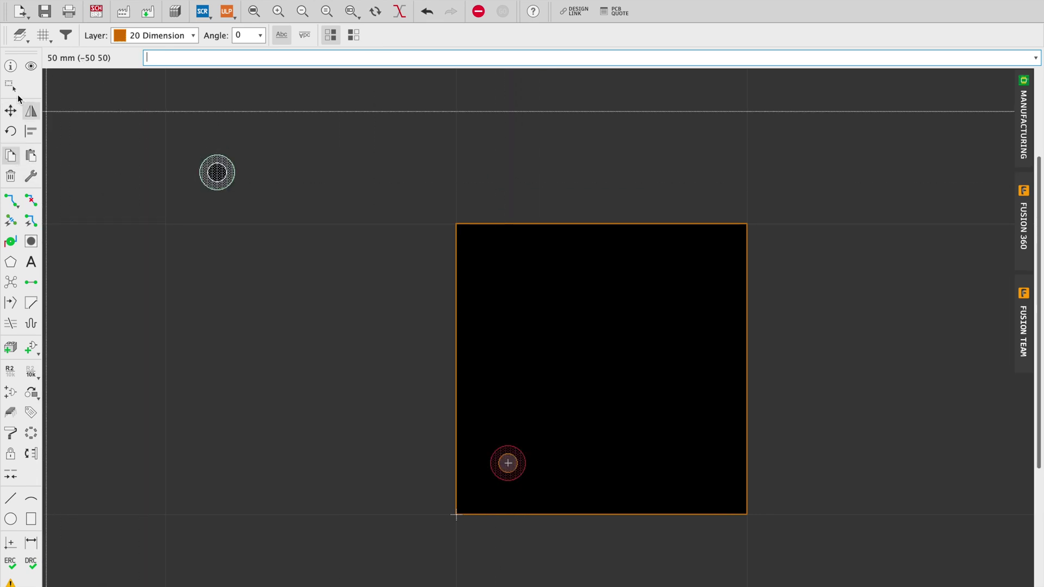
pyautogui.click(37, 37)
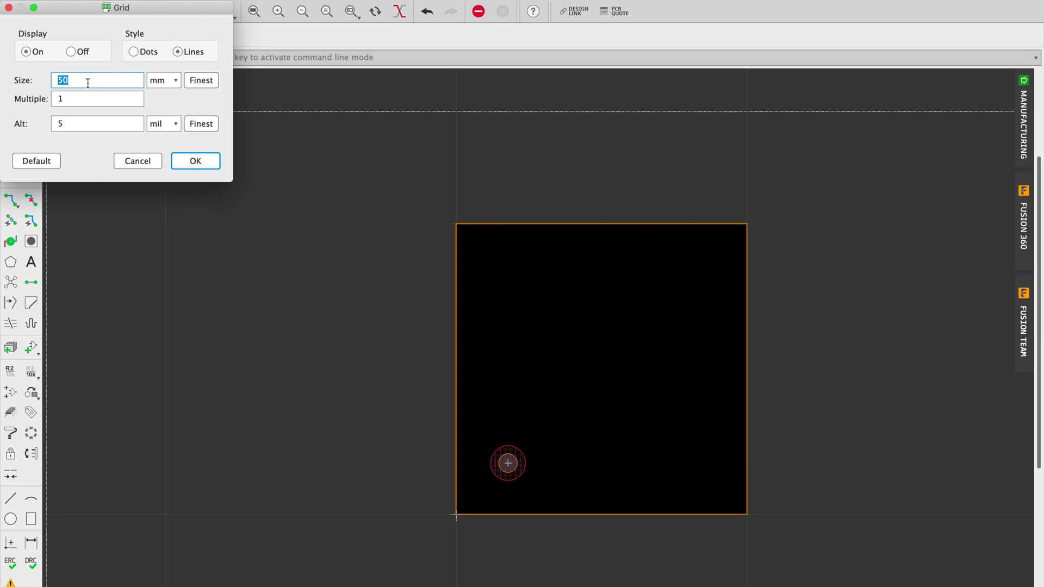
pyautogui.write('5')
pyautogui.press('Return')
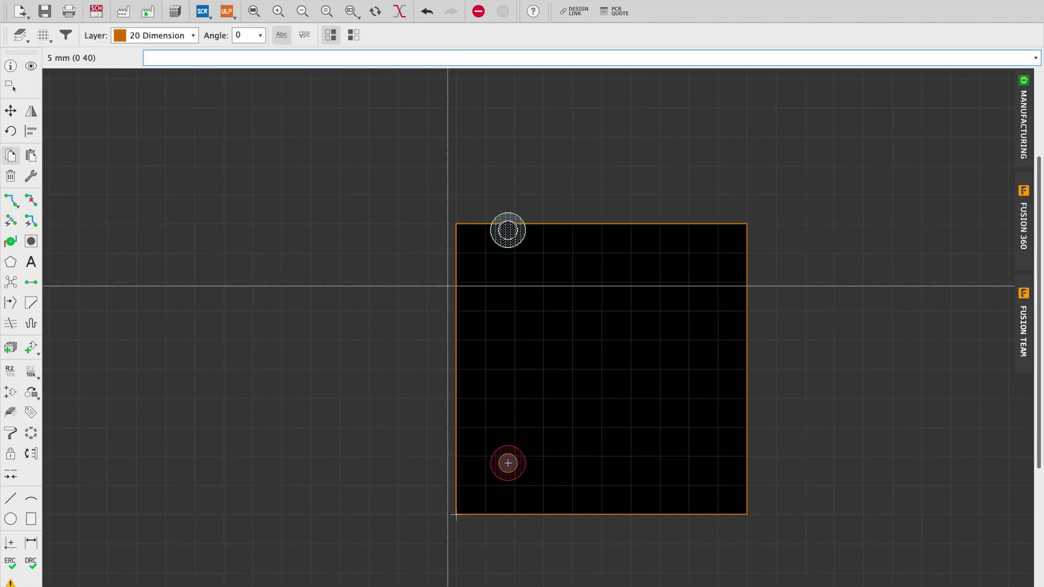
pyautogui.press('Escape')
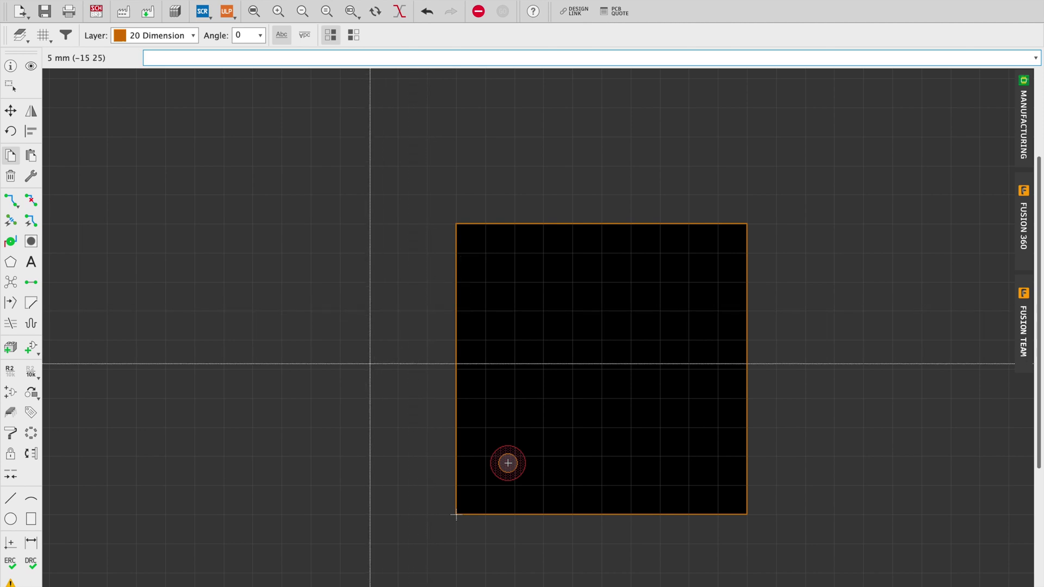
# Place an M3-HOLE at each of the four board corners, delete the stray hole, and start saving.
pyautogui.click(38, 350)
pyautogui.click(47, 366)
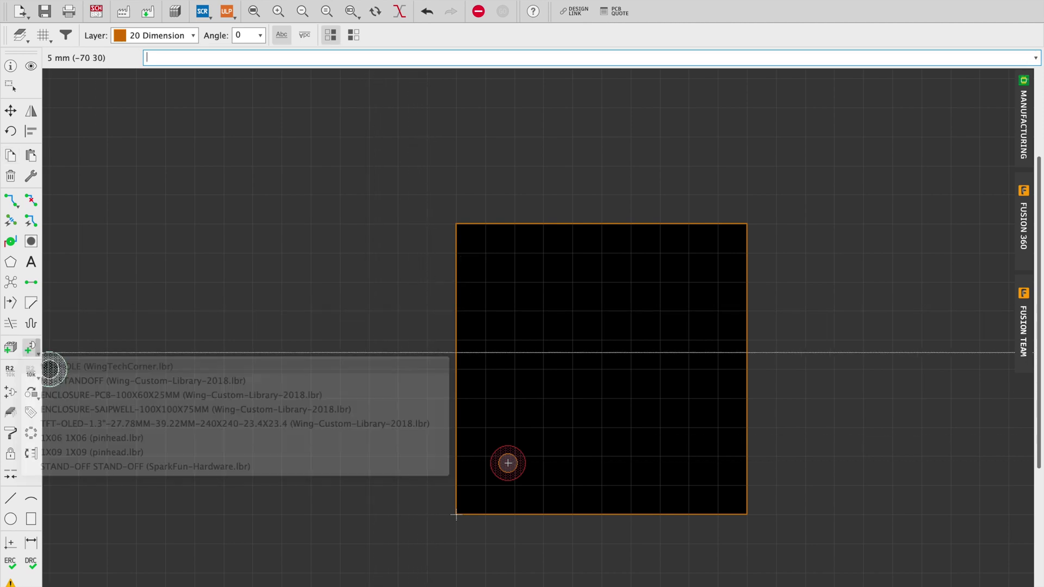
pyautogui.click(485, 254)
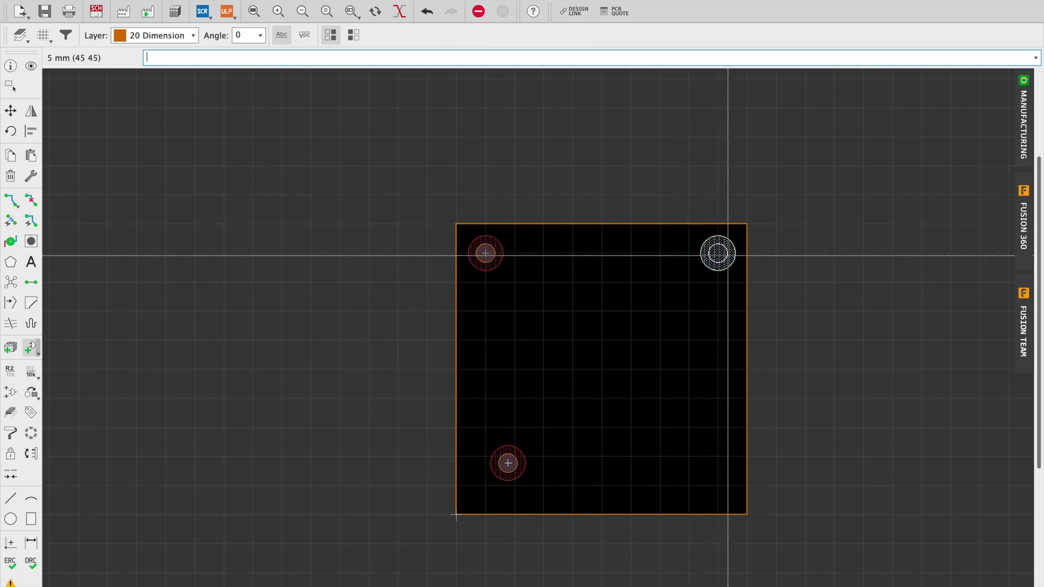
pyautogui.click(717, 254)
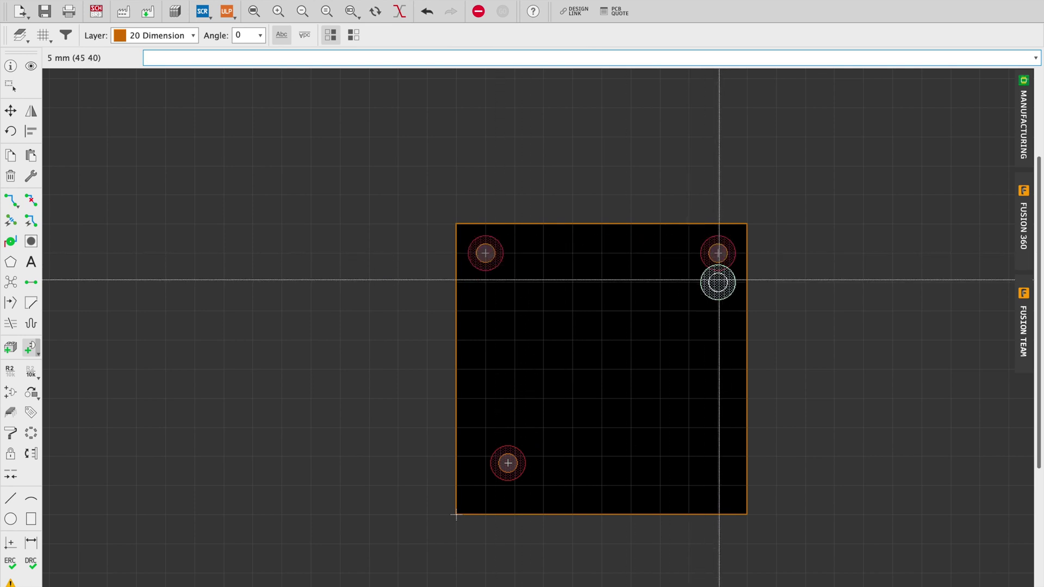
pyautogui.click(720, 477)
pyautogui.click(483, 489)
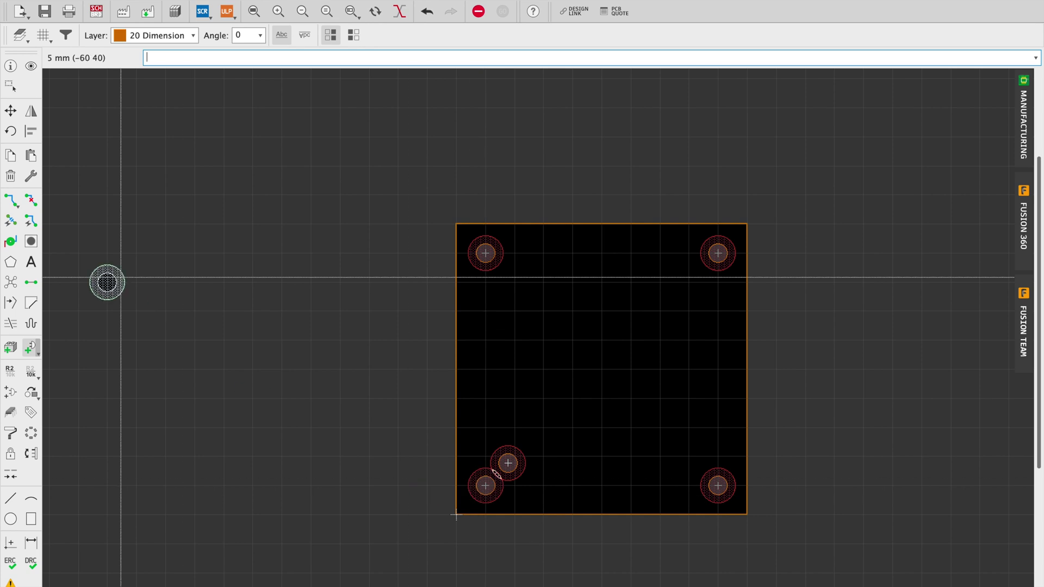
pyautogui.click(507, 463)
pyautogui.press('super+s')
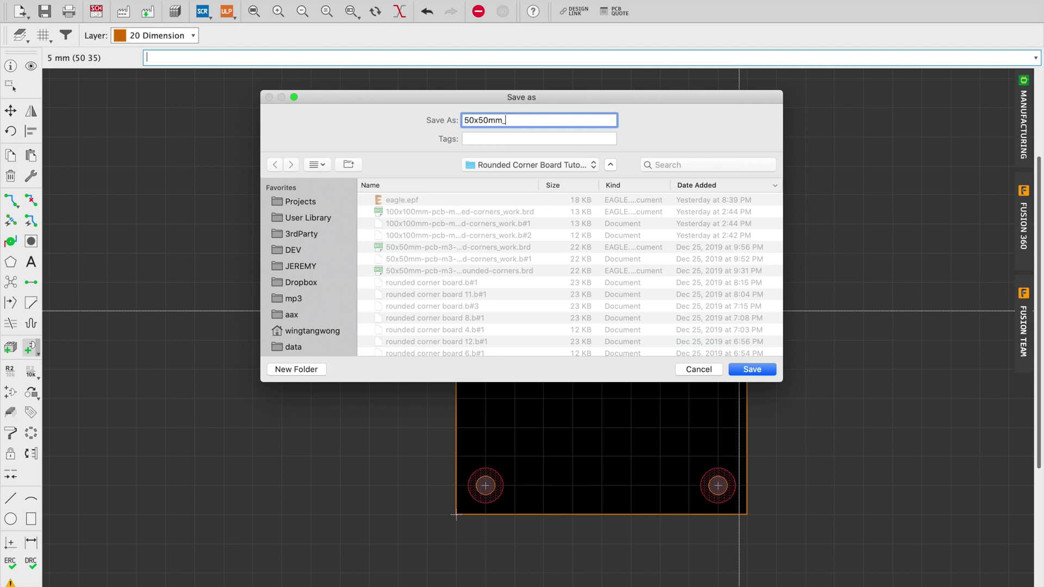
# Save the board as 50x50mm_example, then scroll the view to check it.
pyautogui.press('Return')
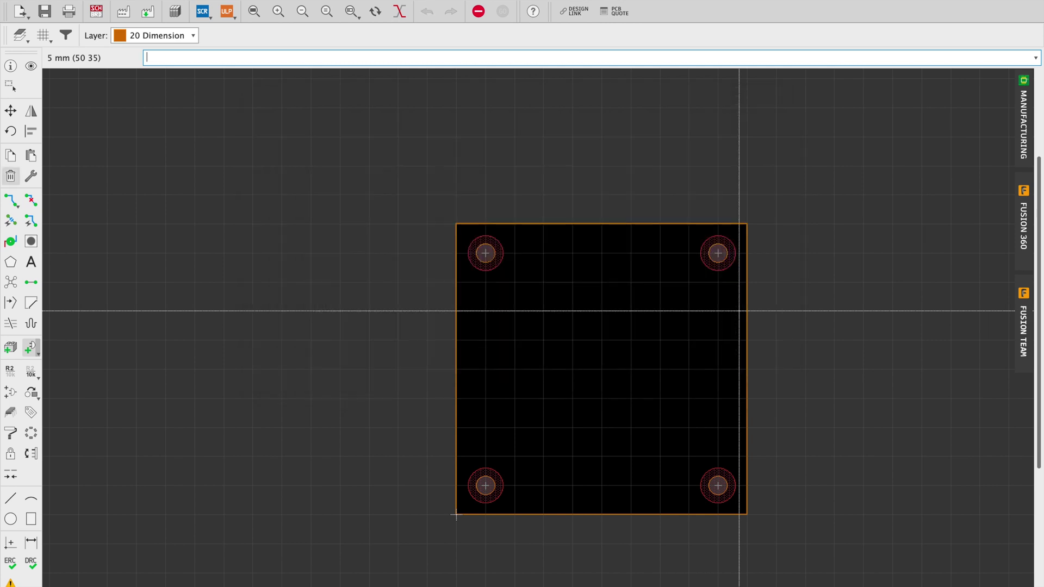
pyautogui.scroll(4, 552, 401)
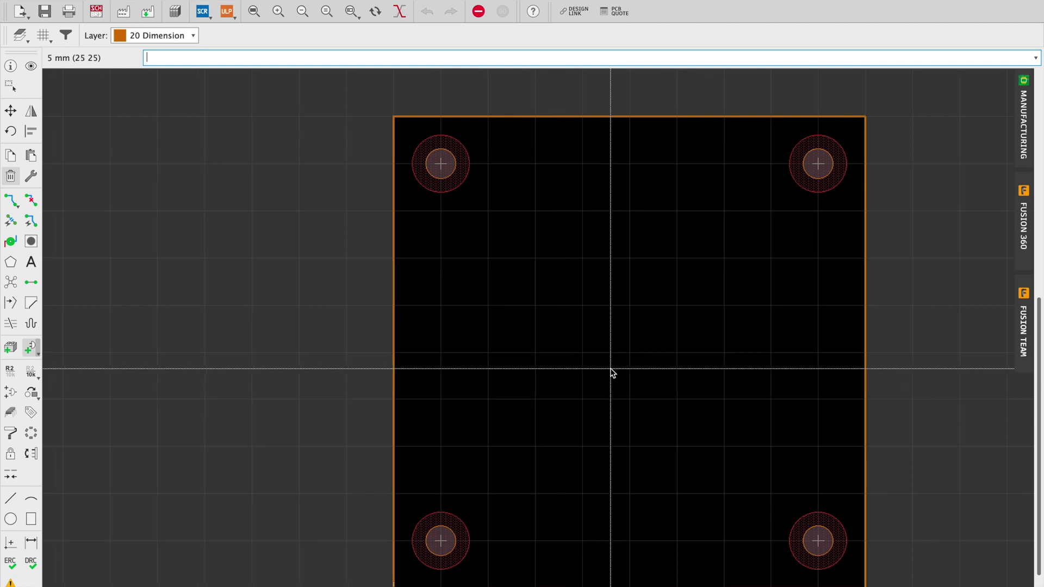
pyautogui.hscroll(5, 612, 372)
pyautogui.hscroll(-2, 612, 372)
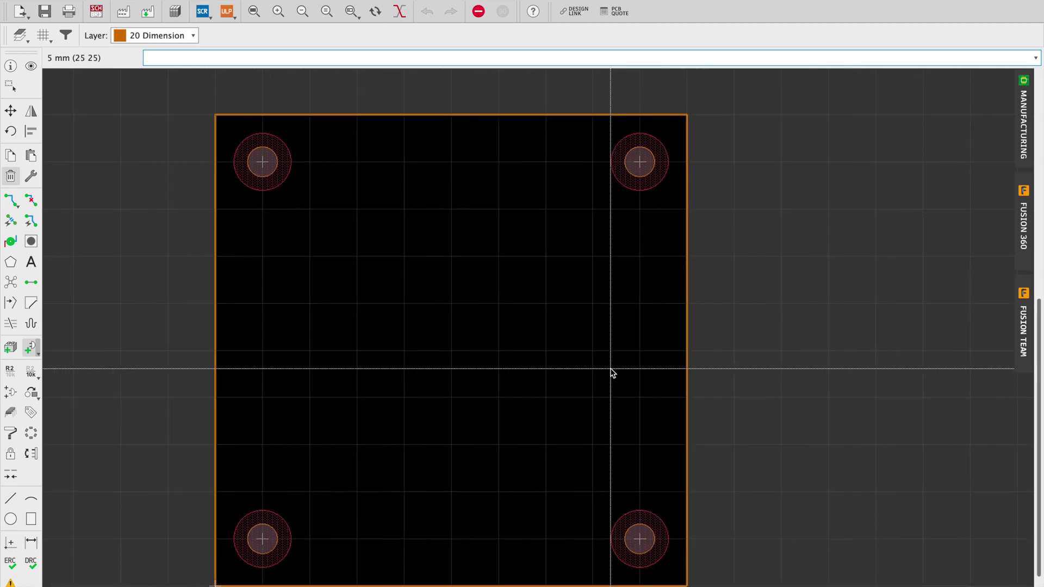